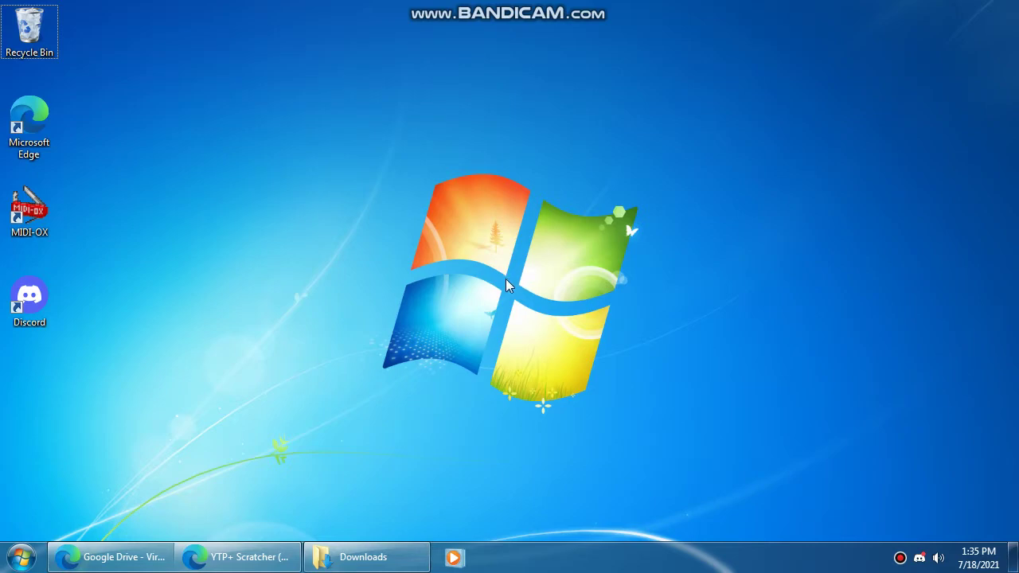
Check the resource pack link and the Google Drive warning page, then minimize both Edge windows
click(239, 557)
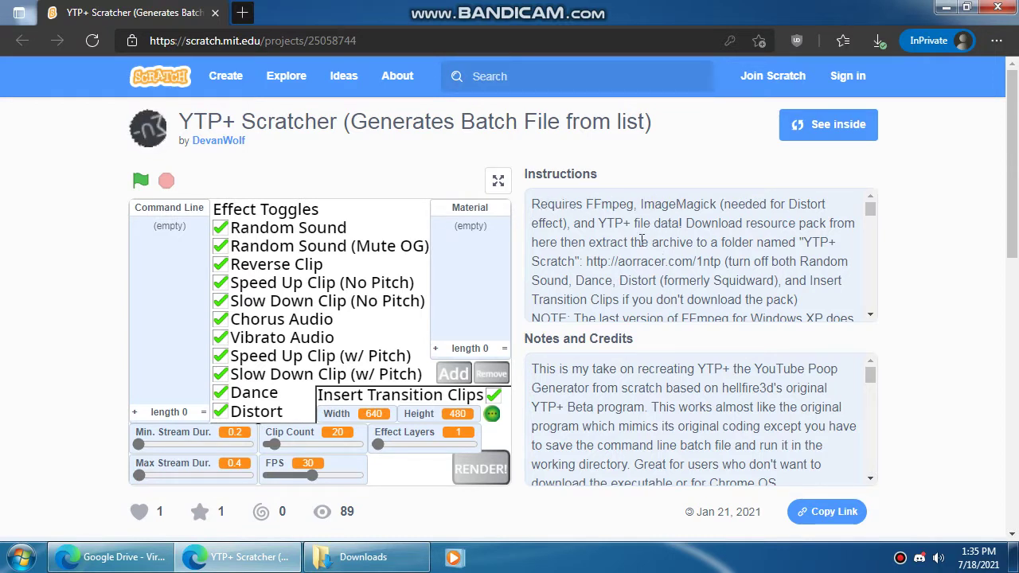
drag(586, 262, 721, 263)
click(942, 273)
click(144, 563)
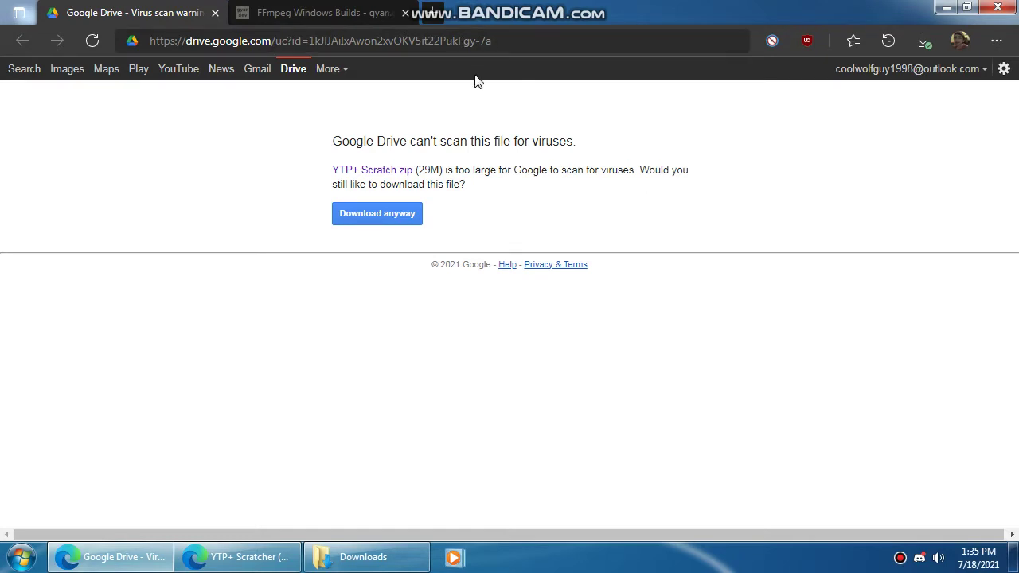
click(947, 8)
click(947, 7)
Extract YTP+ Scratch.zip to the Desktop with 'Show extracted files' unchecked
click(359, 550)
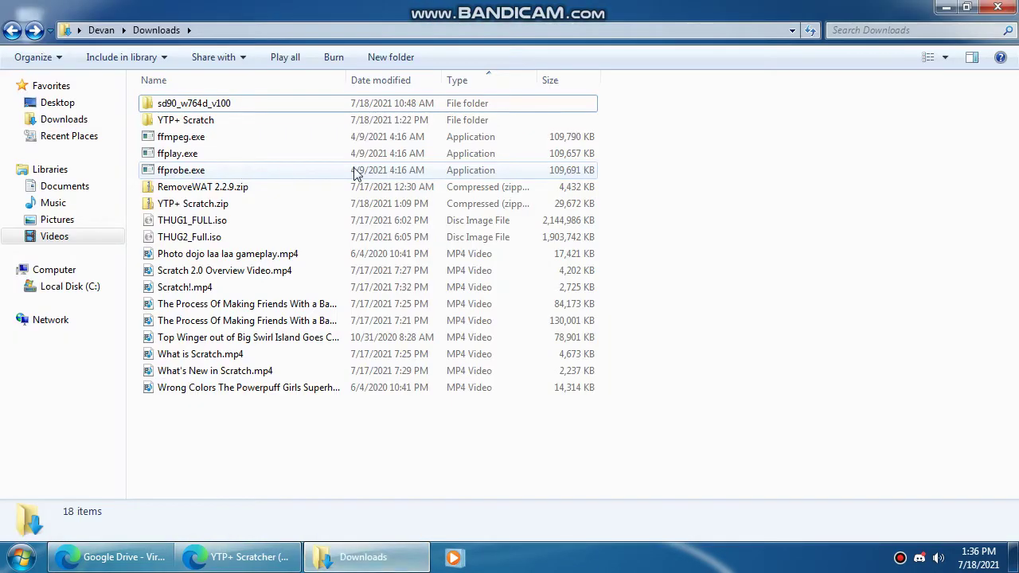
double_click(211, 204)
right_click(306, 278)
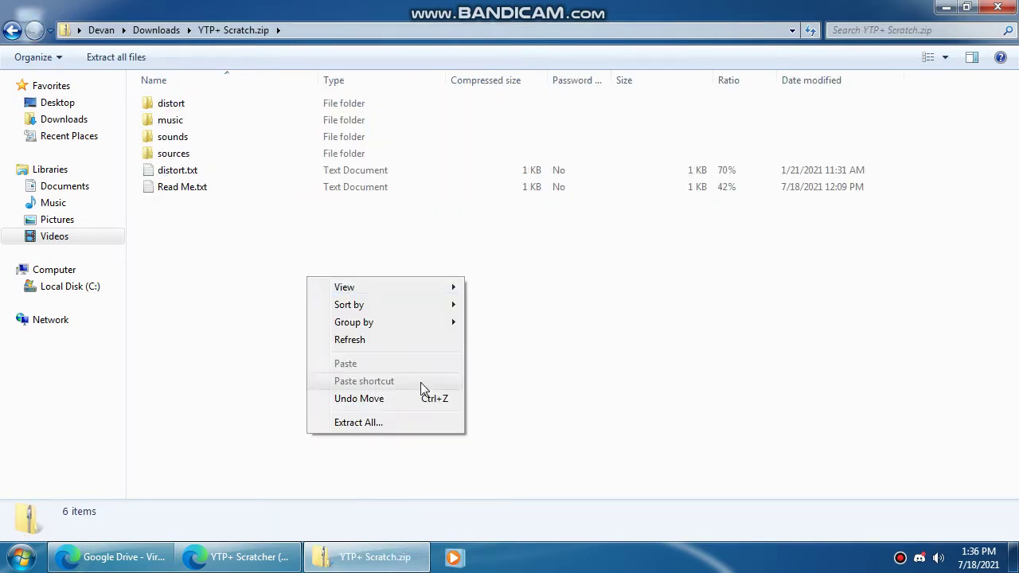
click(412, 424)
click(682, 211)
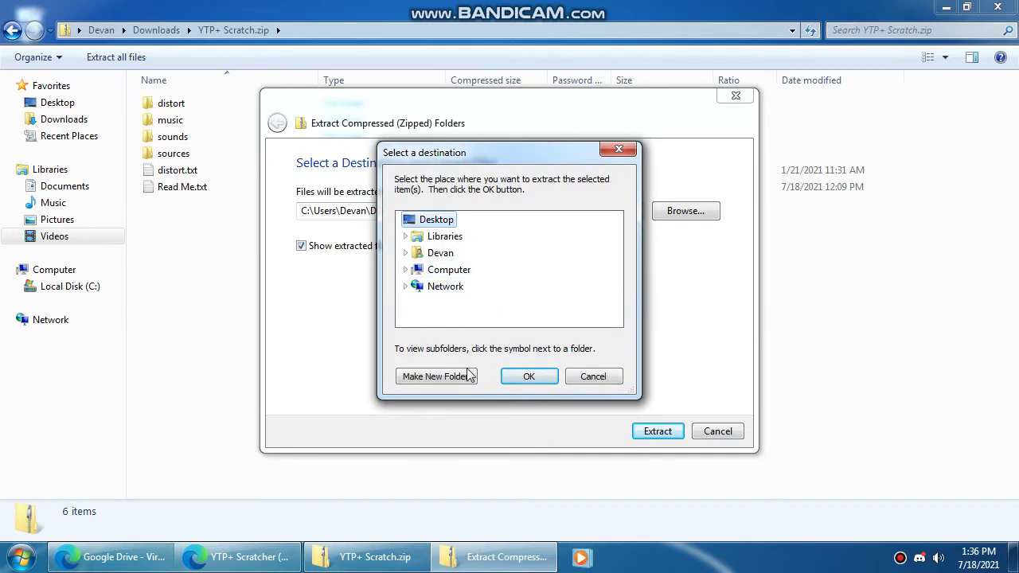
click(529, 377)
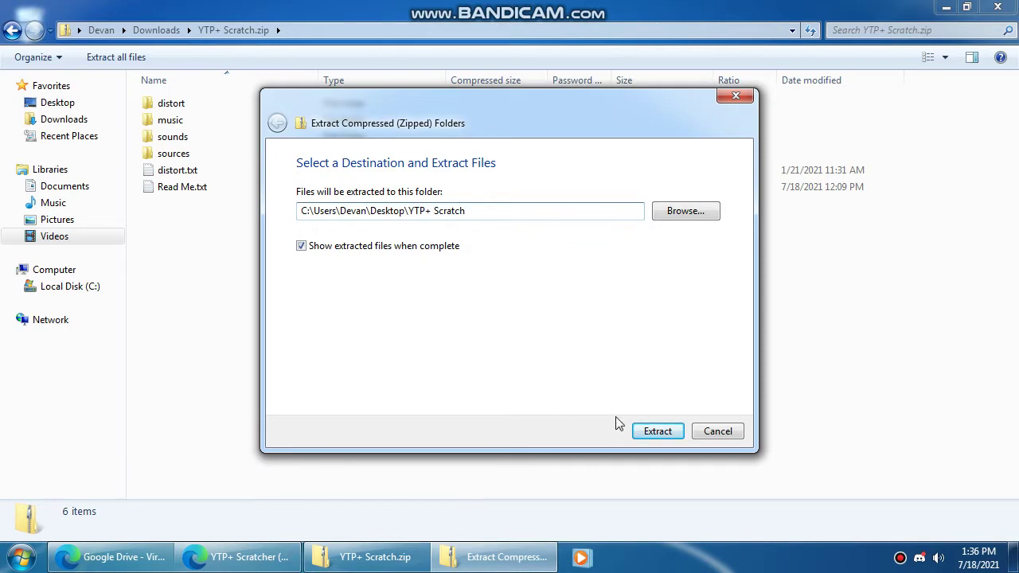
click(434, 248)
click(643, 430)
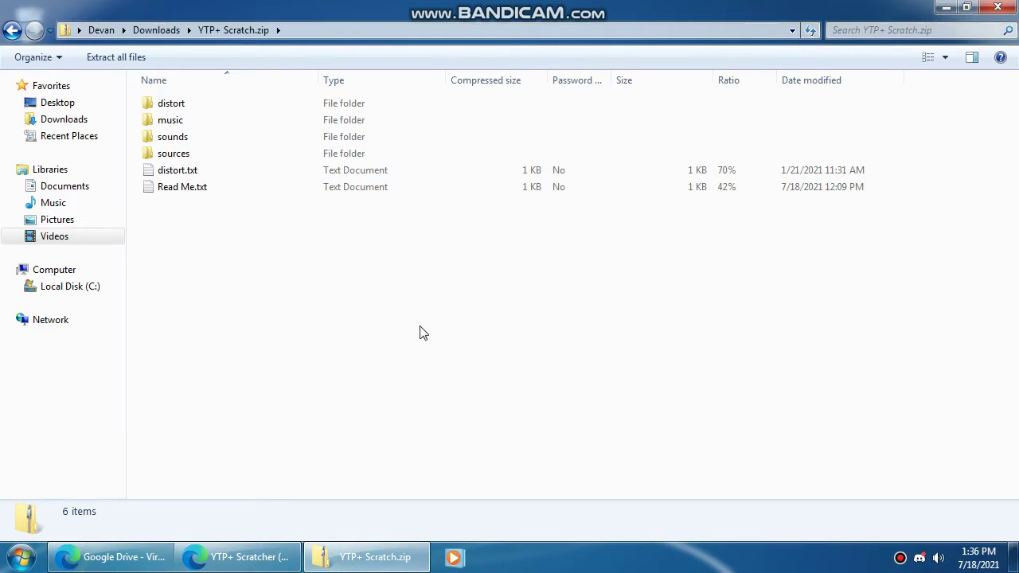
Switch to the FFmpeg Windows Builds tab and look over the release 4.4 download links
click(84, 121)
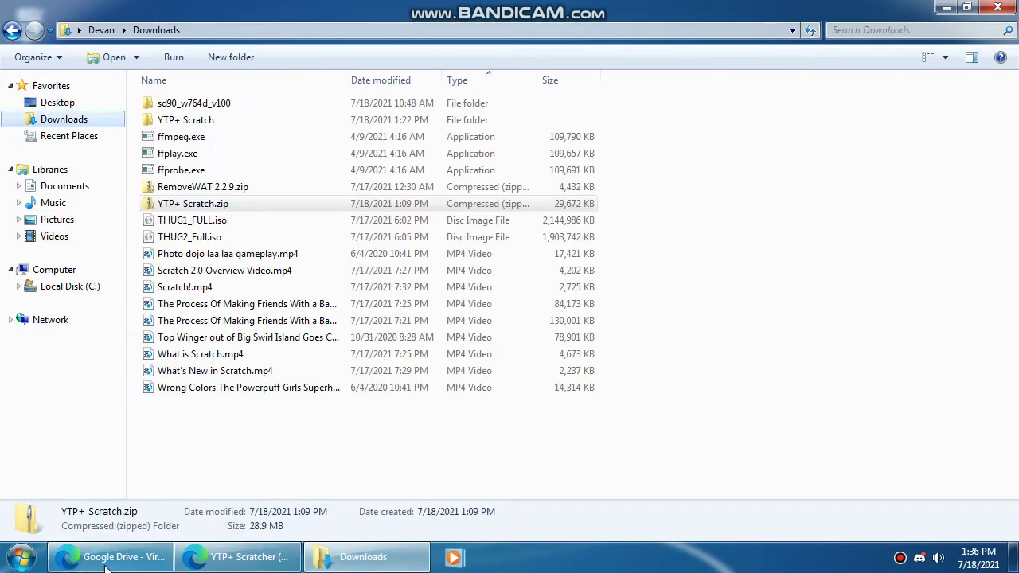
key(alt+Tab)
key(ctrl+Tab)
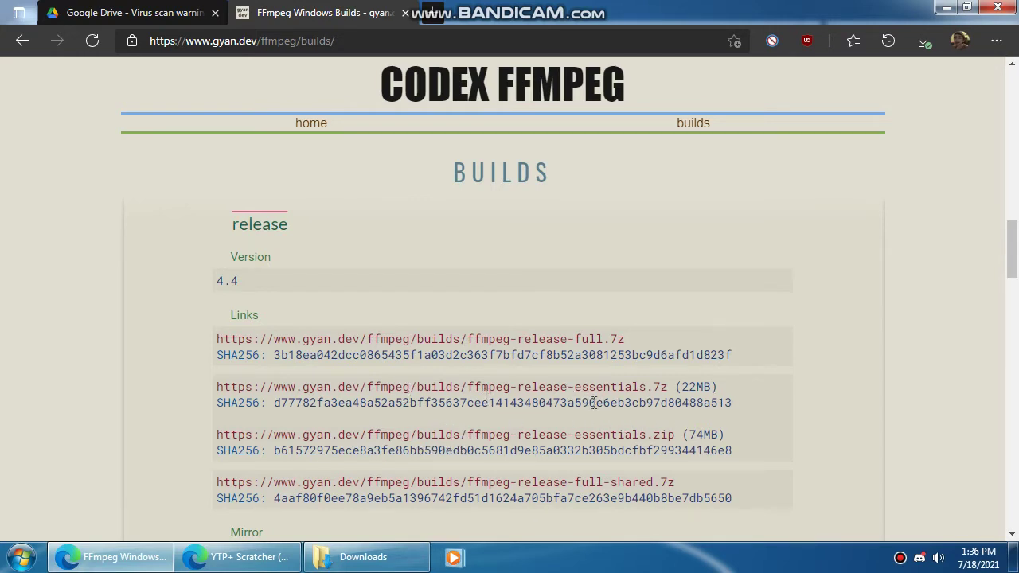
scroll(460, 437, down, 3)
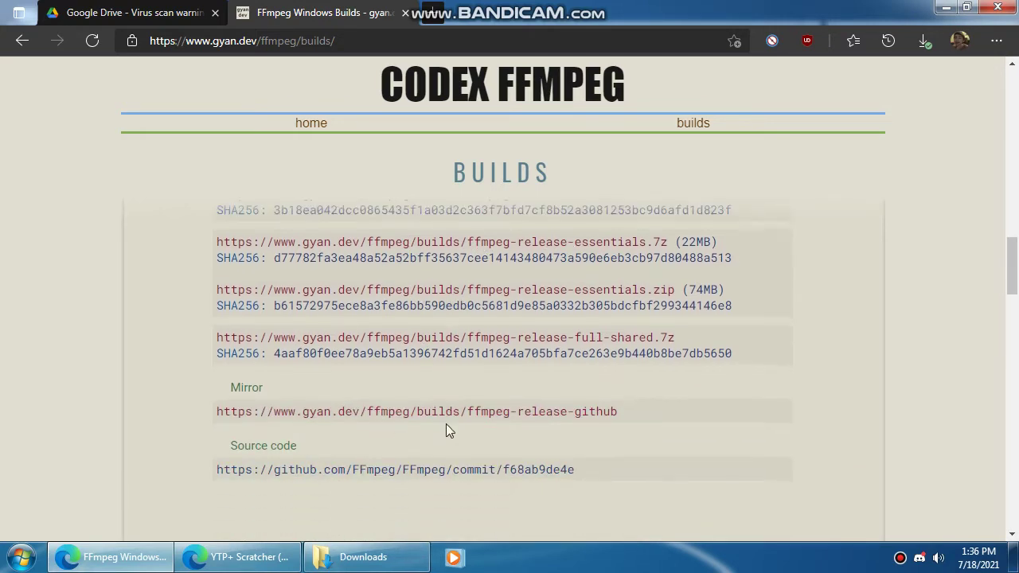
scroll(534, 254, up, 2)
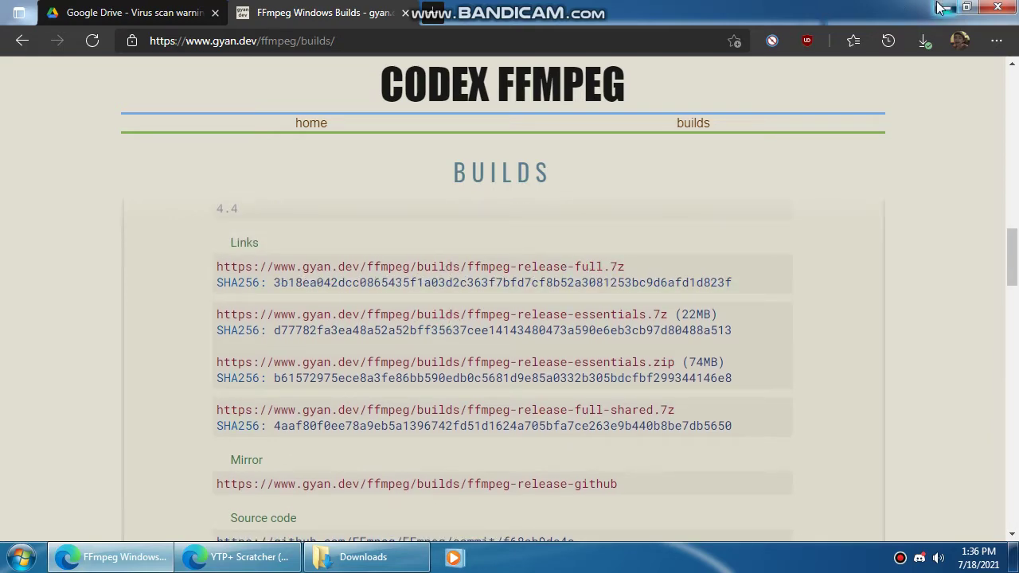
Copy ffmpeg.exe and ffprobe.exe from Downloads into the YTP+ Scratch folder
click(946, 7)
click(883, 179)
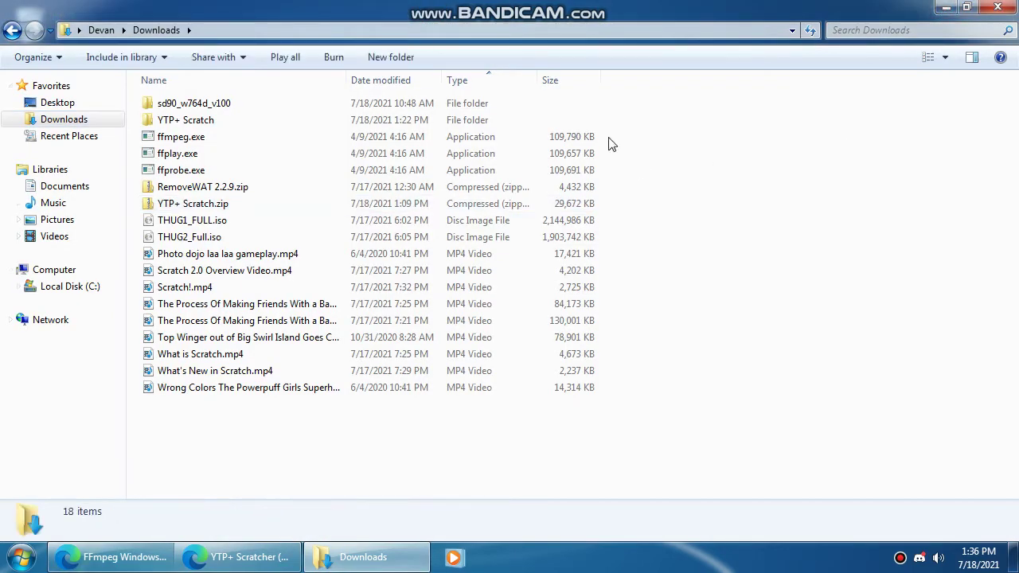
drag(618, 158, 616, 153)
drag(612, 129, 490, 156)
ctrl+click(489, 156)
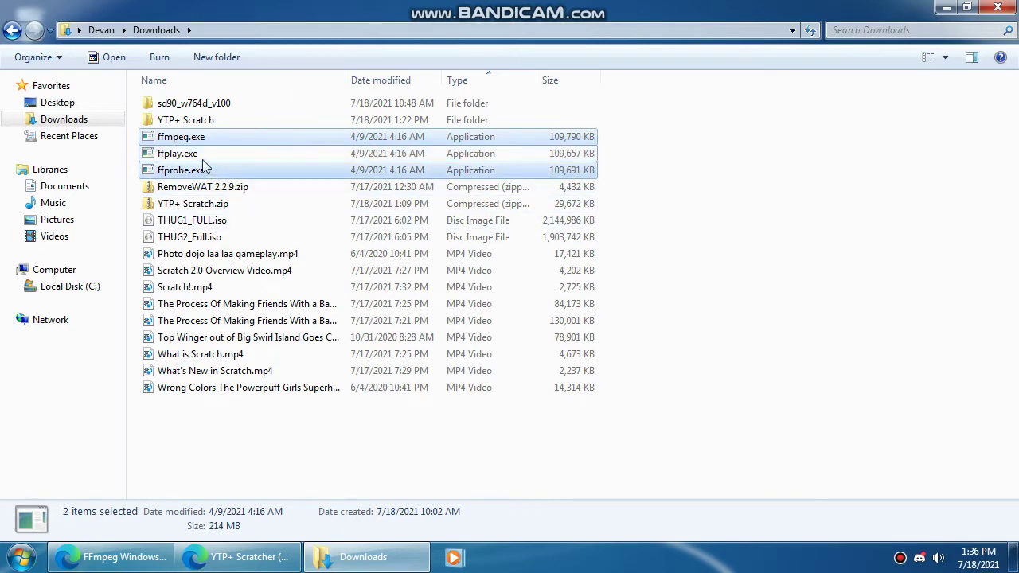
click(946, 7)
double_click(40, 332)
key(ctrl+v)
click(576, 323)
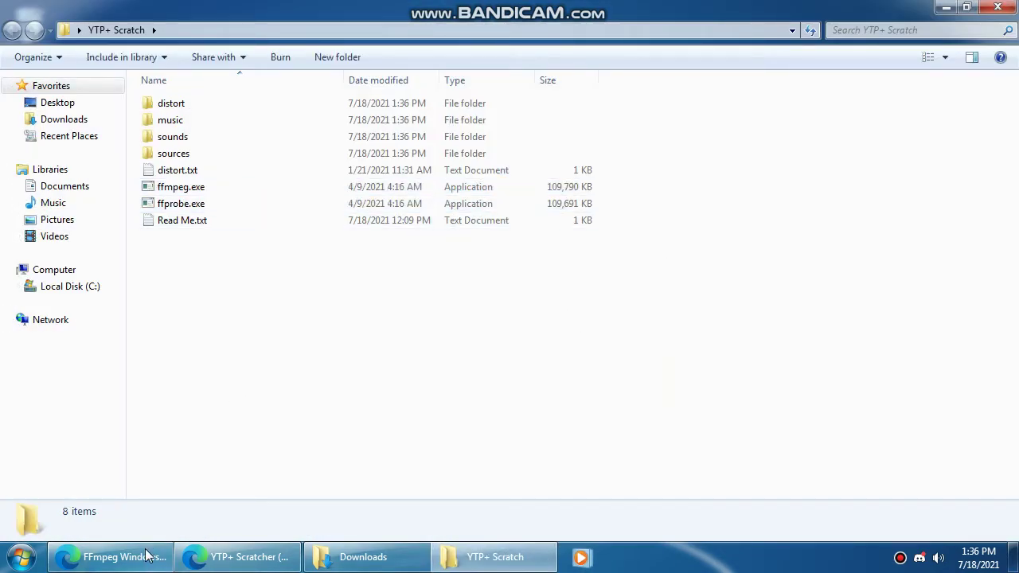
Move the nine MP4 videos from Downloads into YTP+ Scratch and minimize the folders
key(alt+Tab)
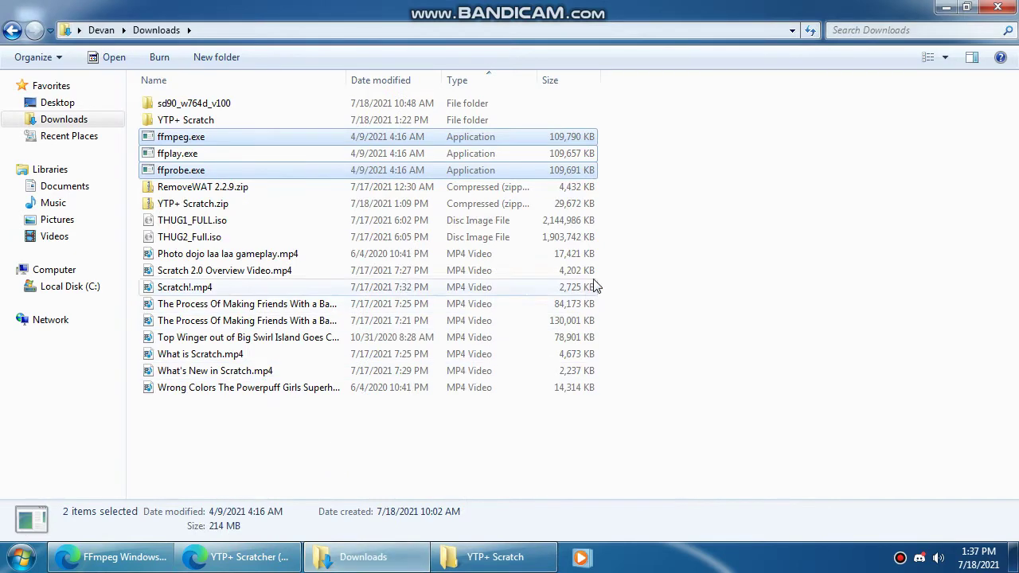
drag(616, 254, 296, 454)
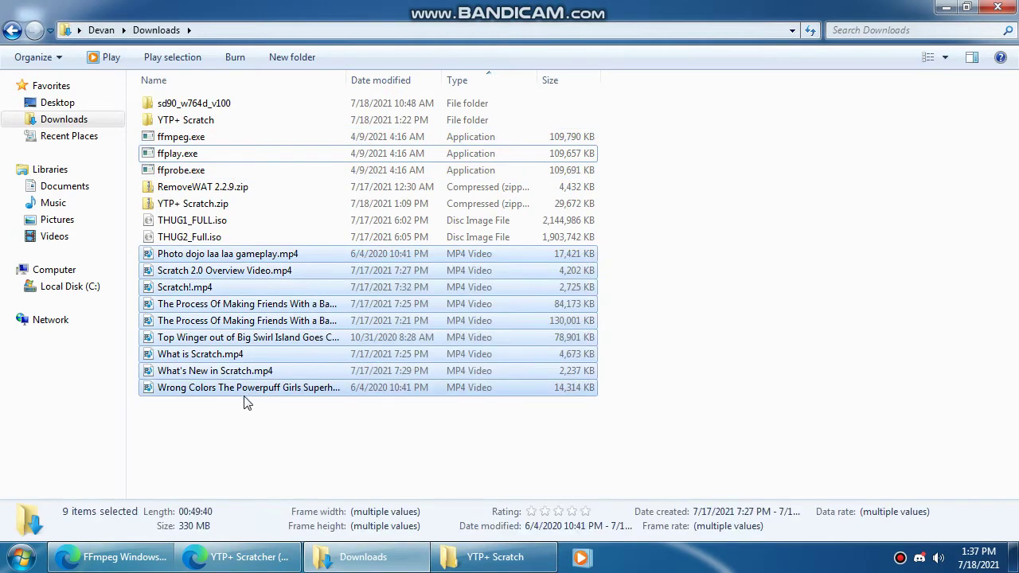
key(alt+Tab)
key(ctrl+v)
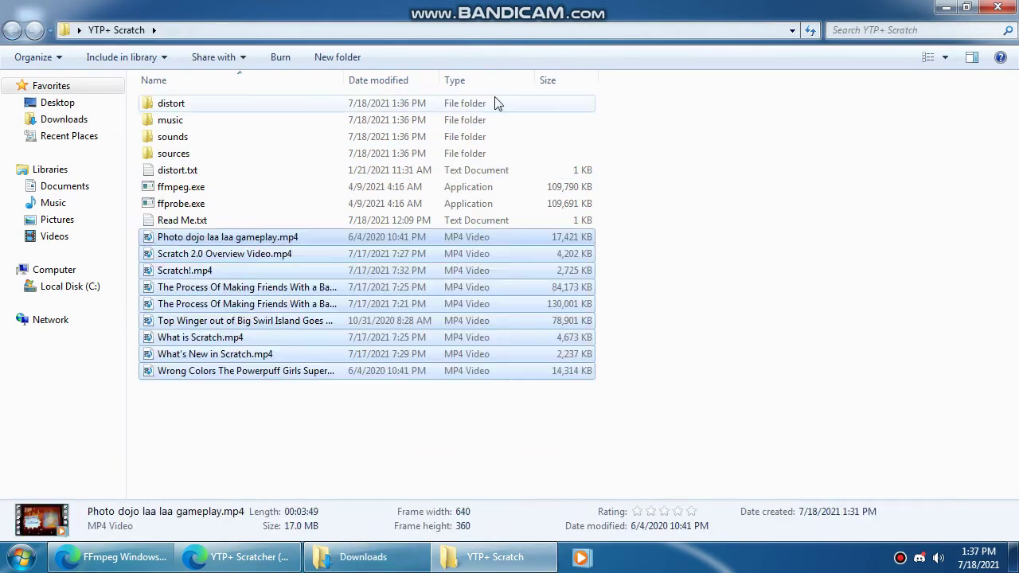
click(762, 243)
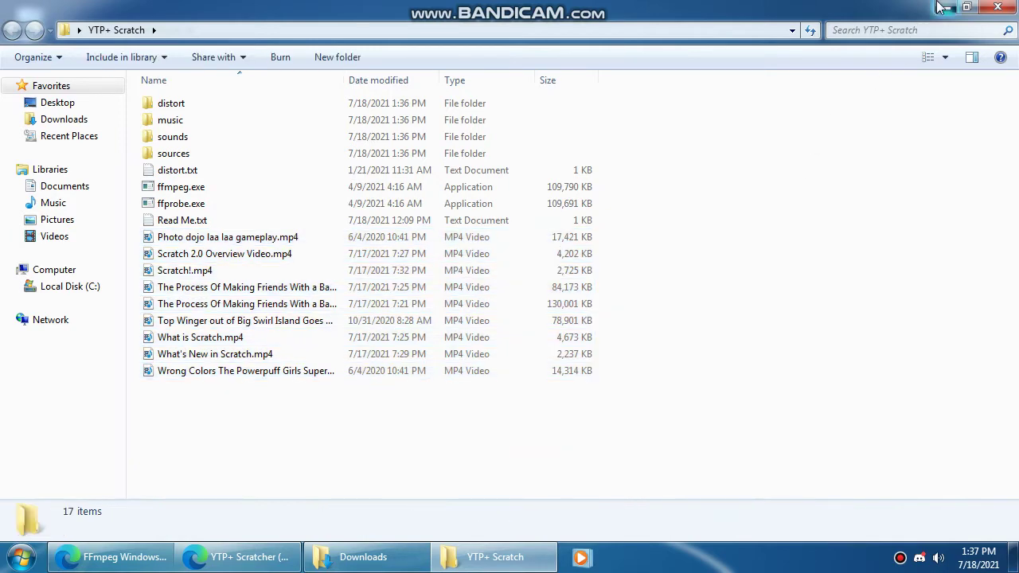
click(946, 7)
click(945, 7)
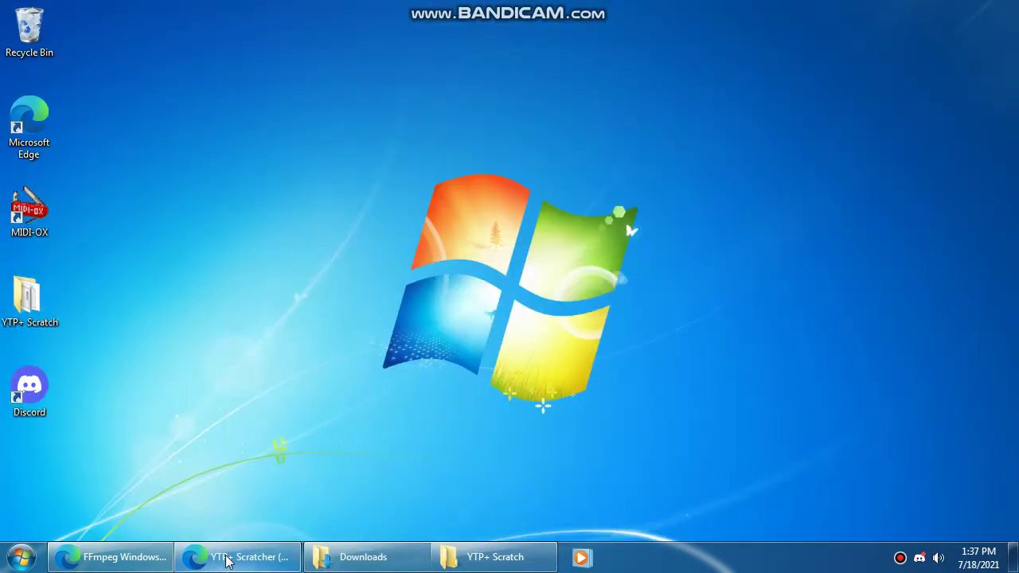
Bring up the YTP+ Scratcher page and scroll its instructions to the section on adding videos
mouse_move(226, 556)
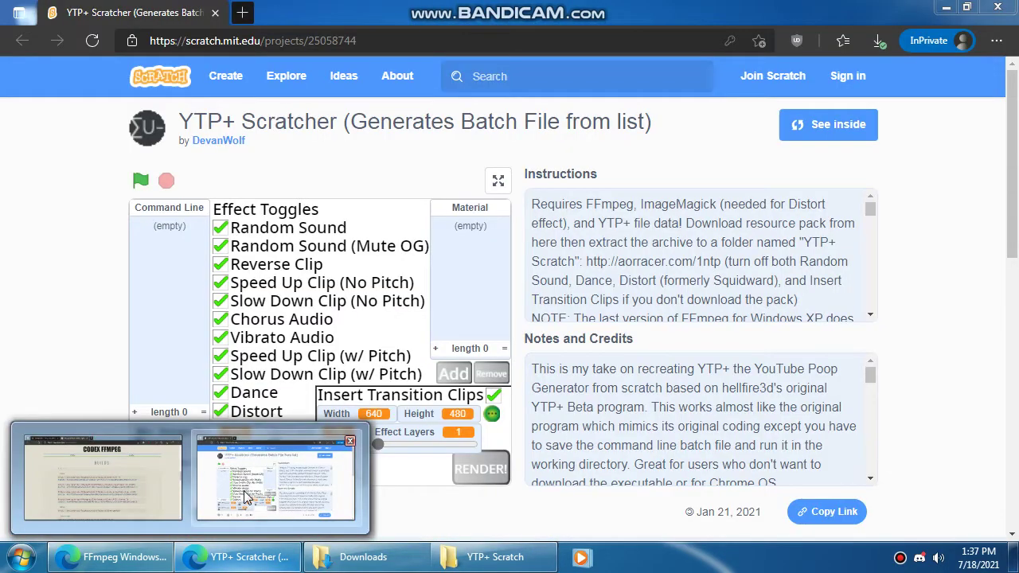
click(245, 497)
scroll(689, 263, down, 4)
scroll(757, 243, down, 4)
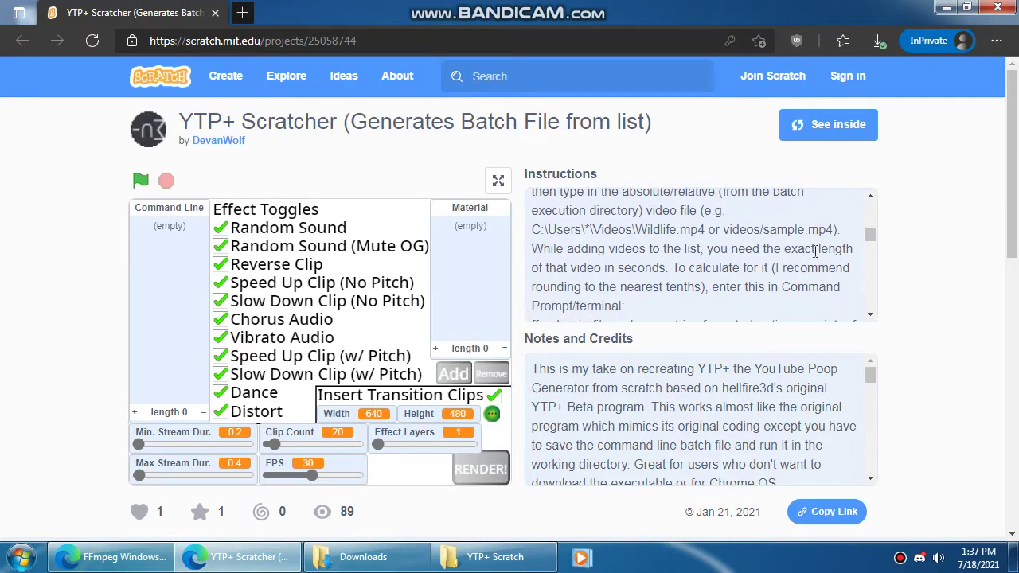
scroll(815, 251, down, 1)
key(alt+Tab)
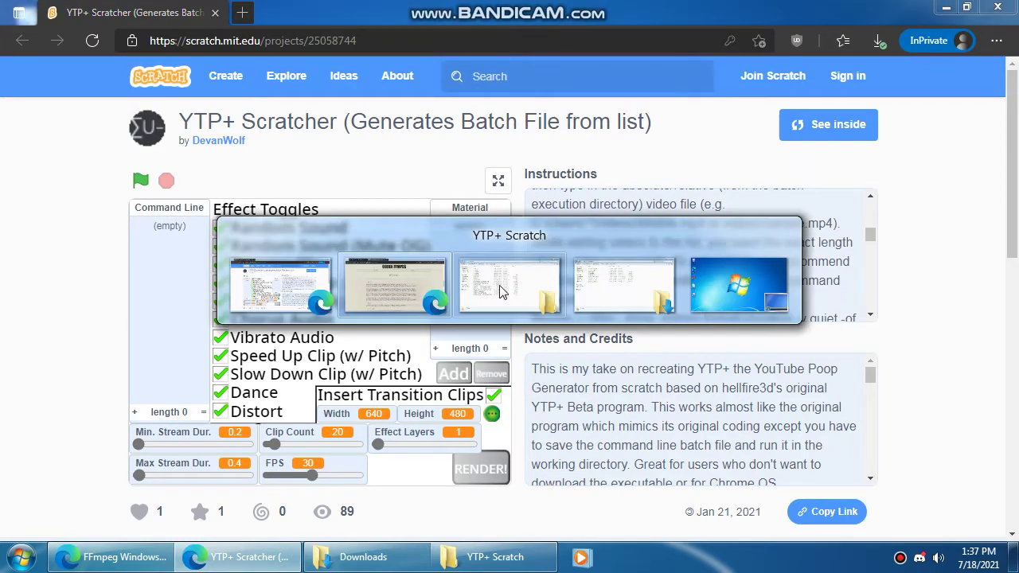
Minimize the FFmpeg builds window and close the Downloads folder
click(444, 285)
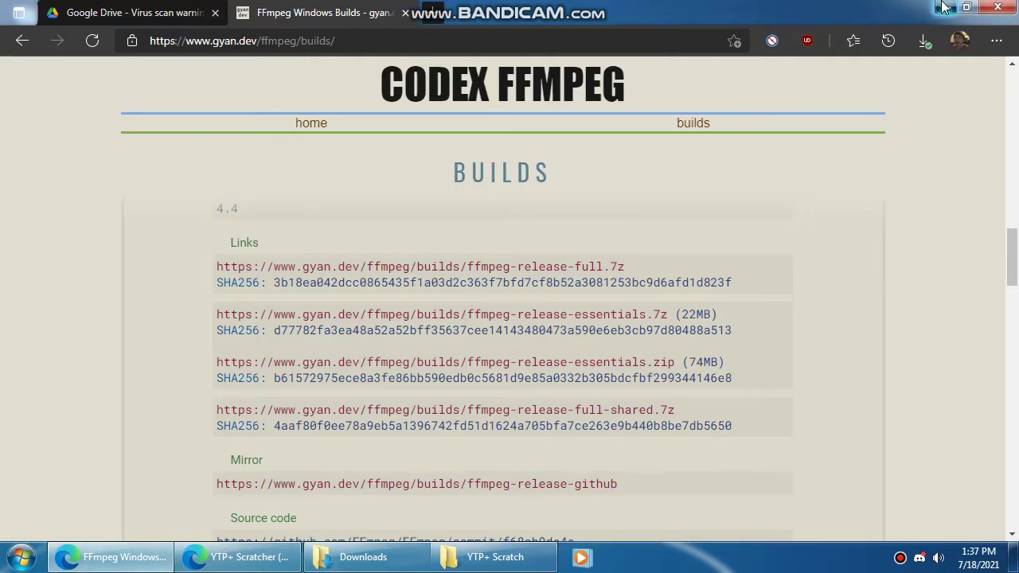
click(946, 7)
key(alt+Tab)
click(448, 284)
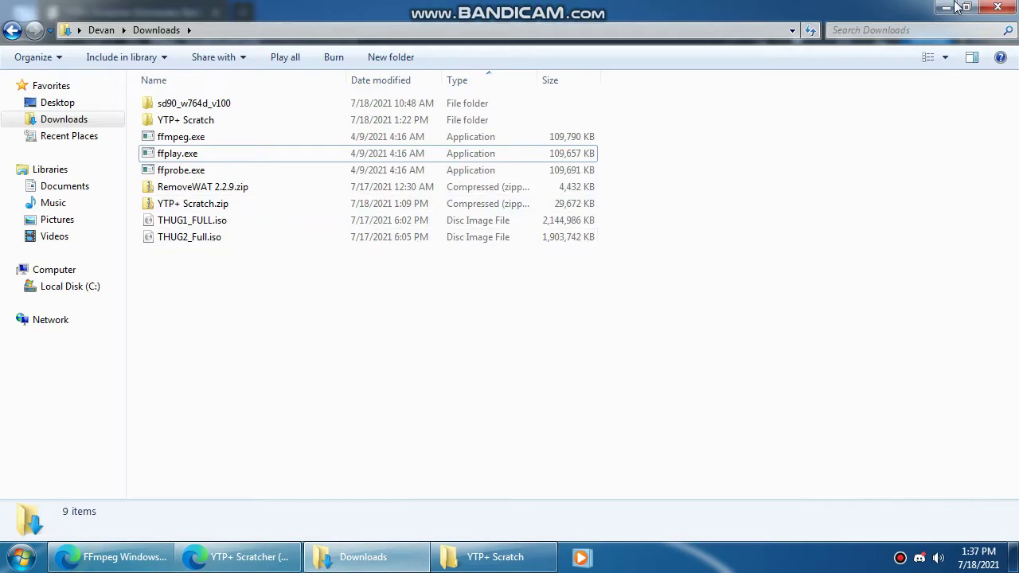
click(998, 7)
In YTP+ Scratch, open rename on Scratch!.mp4, keep its original name, and return to Edge
click(398, 557)
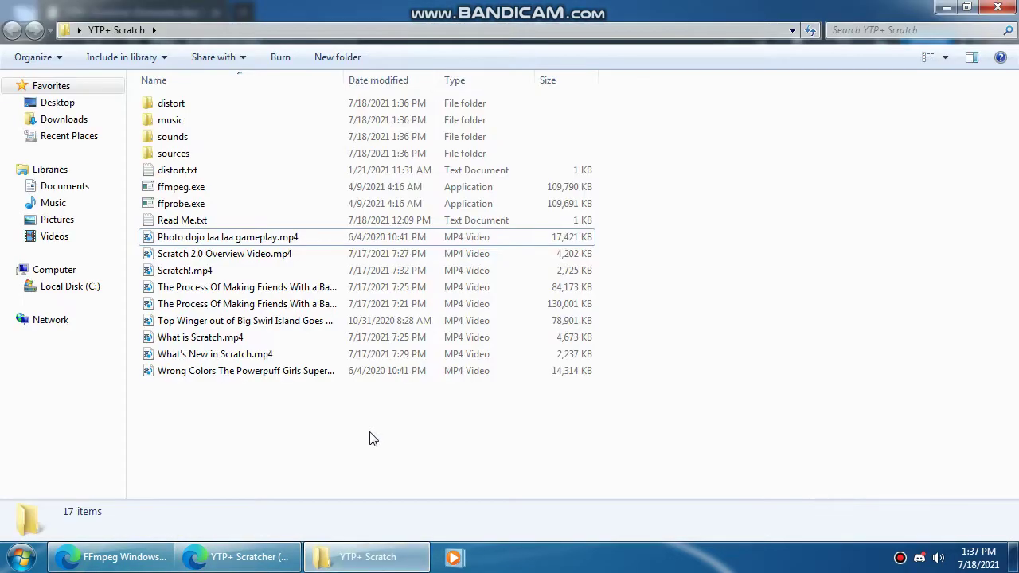
click(184, 275)
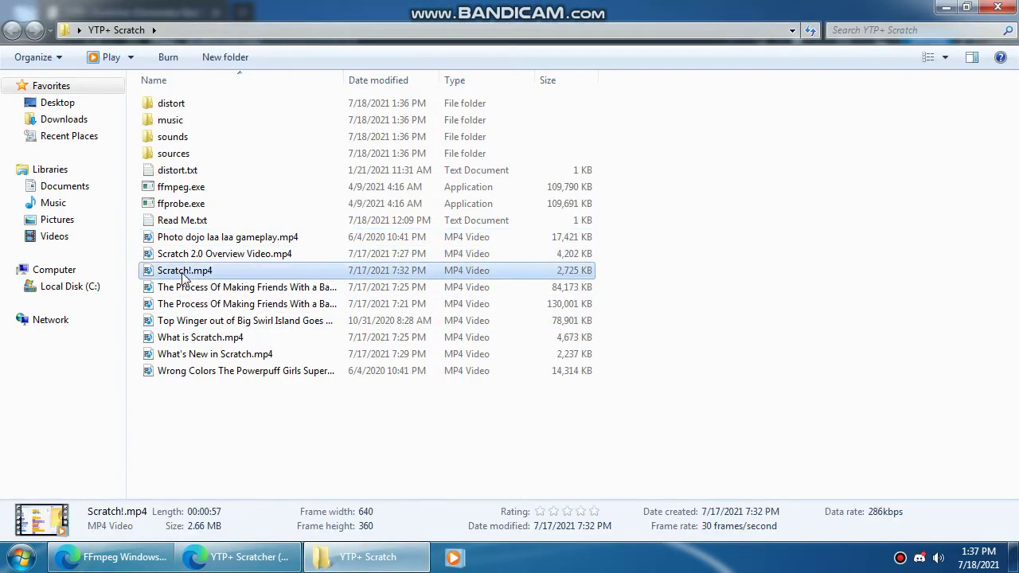
right_click(184, 275)
click(262, 511)
key(ctrl+c)
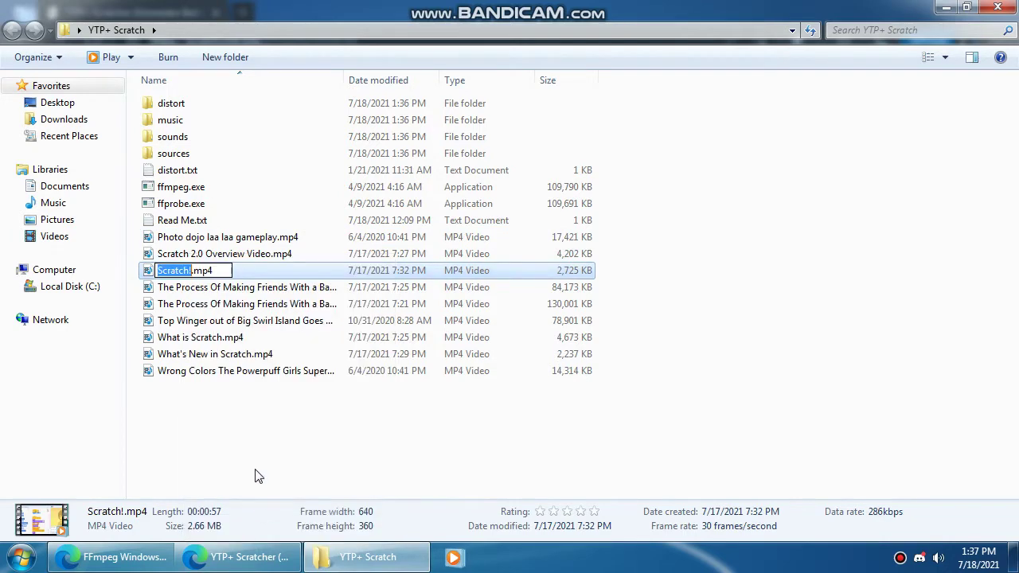
click(259, 458)
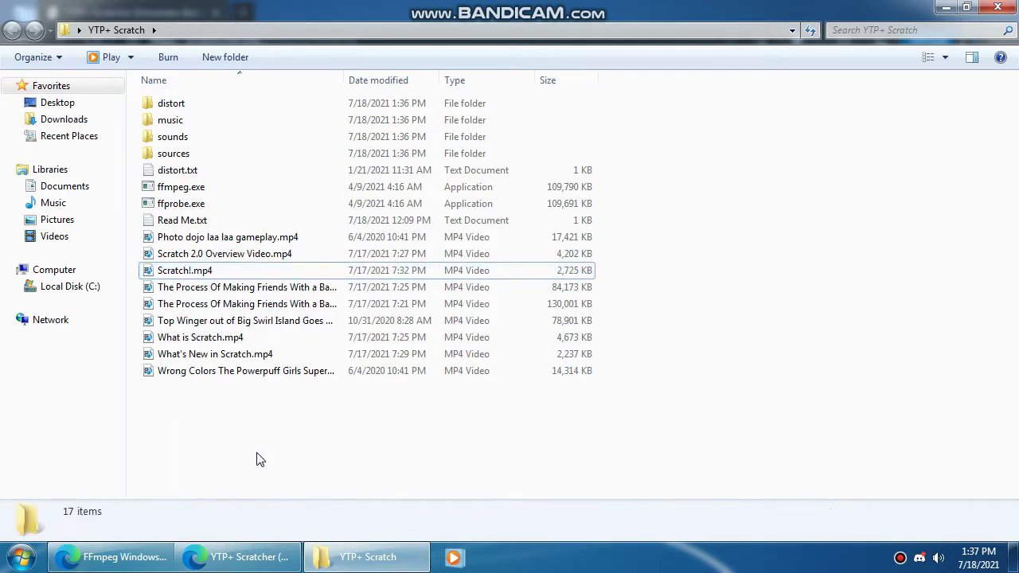
key(alt+Tab)
Add Scratch!.mp4 as a new video in the YTP+ Scratcher list and open the Run box
click(447, 294)
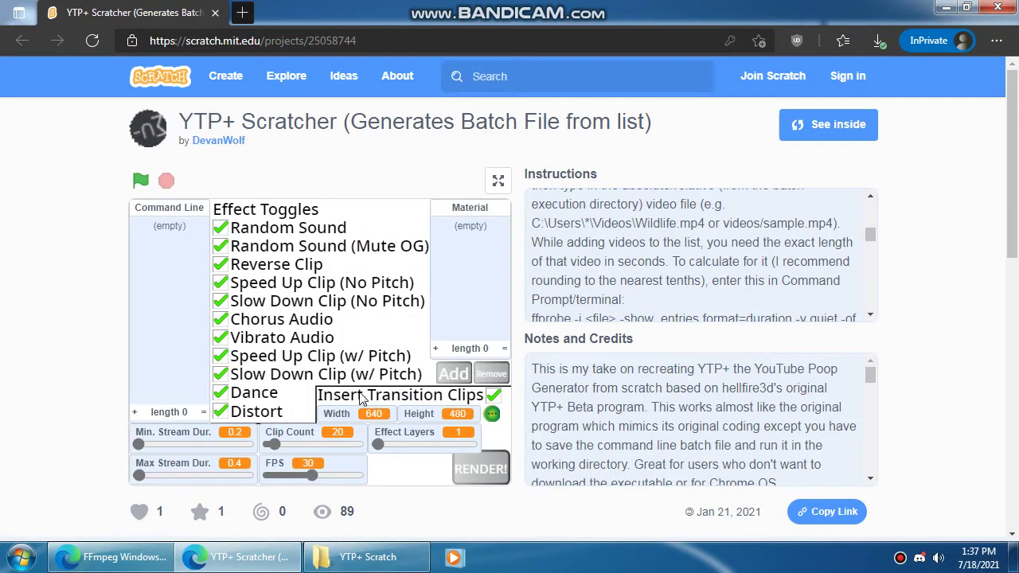
click(450, 374)
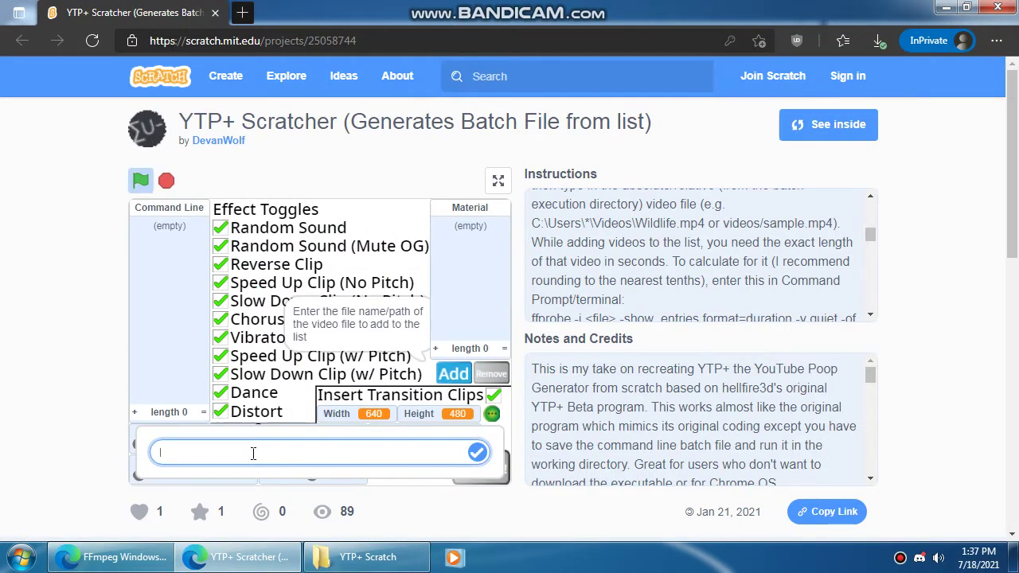
key(ctrl+v)
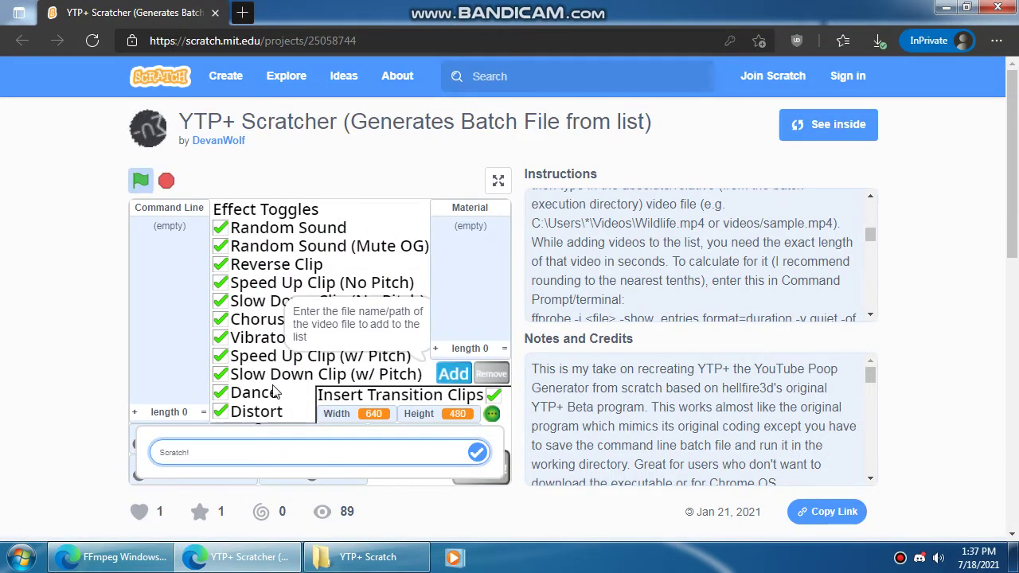
text(.mp4)
key(Return)
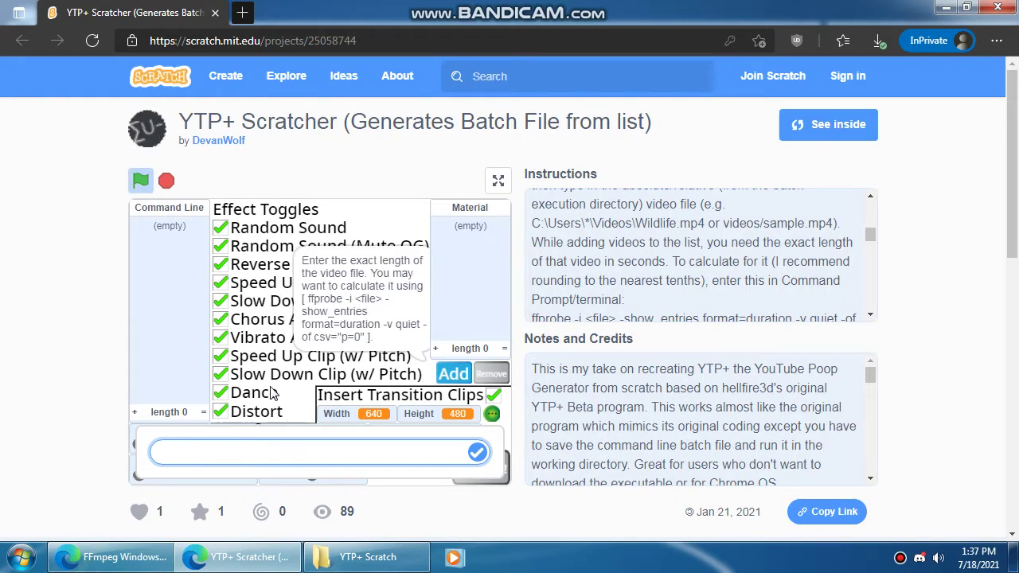
key(super+r)
Launch cmd and change into the Desktop/YTP+ Scratch folder
text(c)
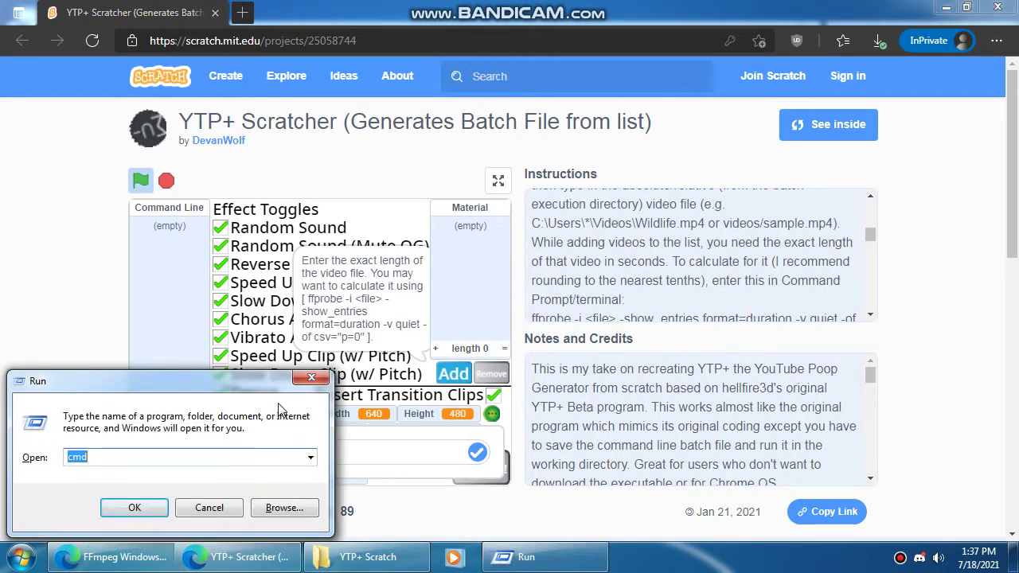
text(md)
key(Return)
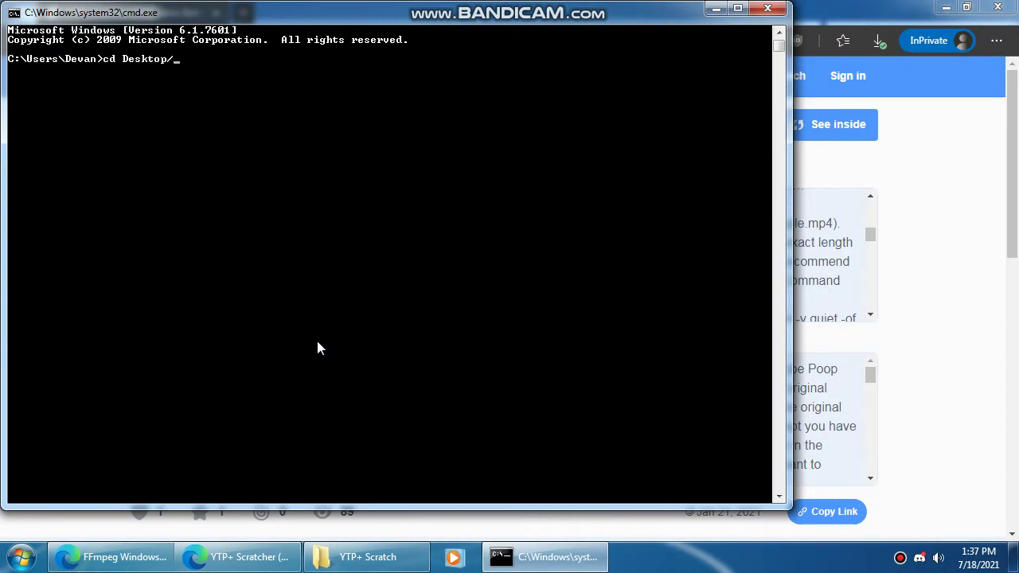
text(cd Desktop/YTP+ Scratch")
key(Return)
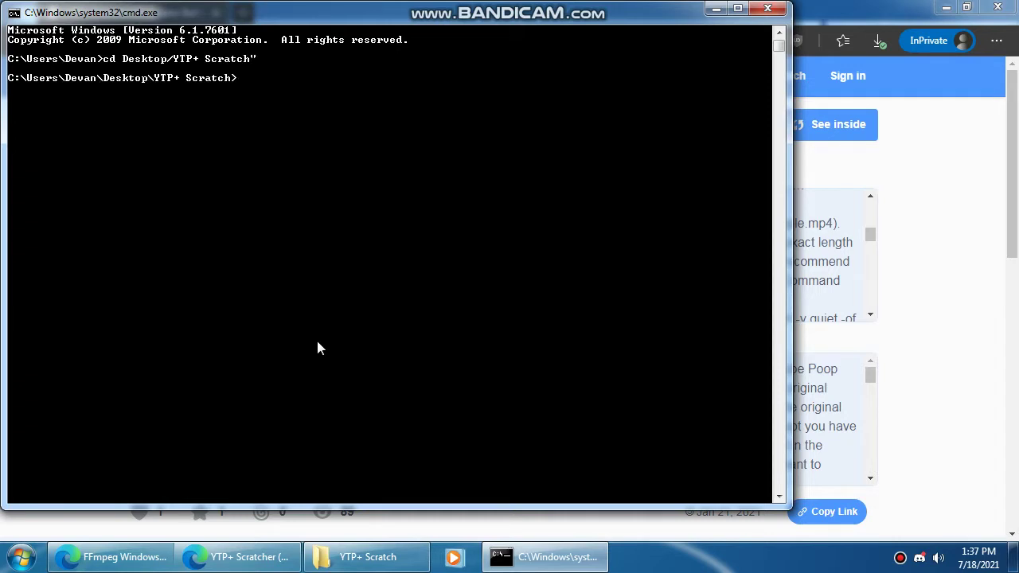
Copy the ffprobe duration command from the instructions and run it on Scratch!.mp4
click(969, 183)
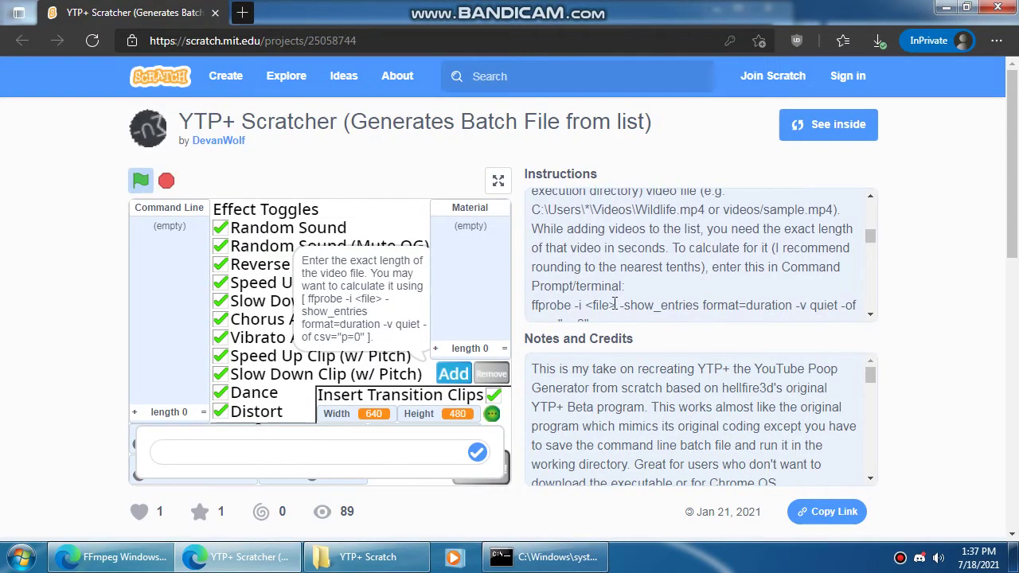
scroll(614, 305, down, 2)
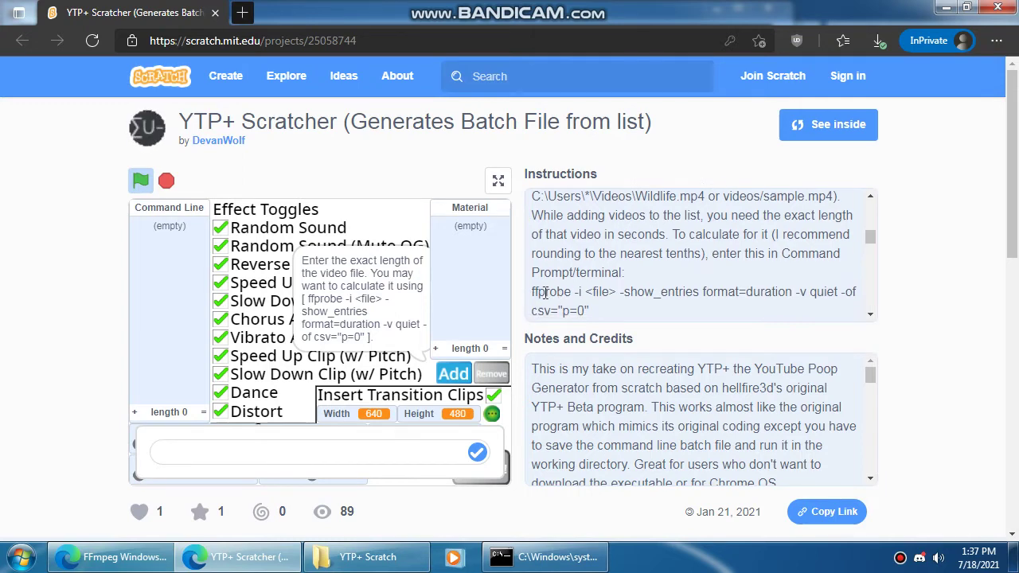
drag(552, 295, 585, 239)
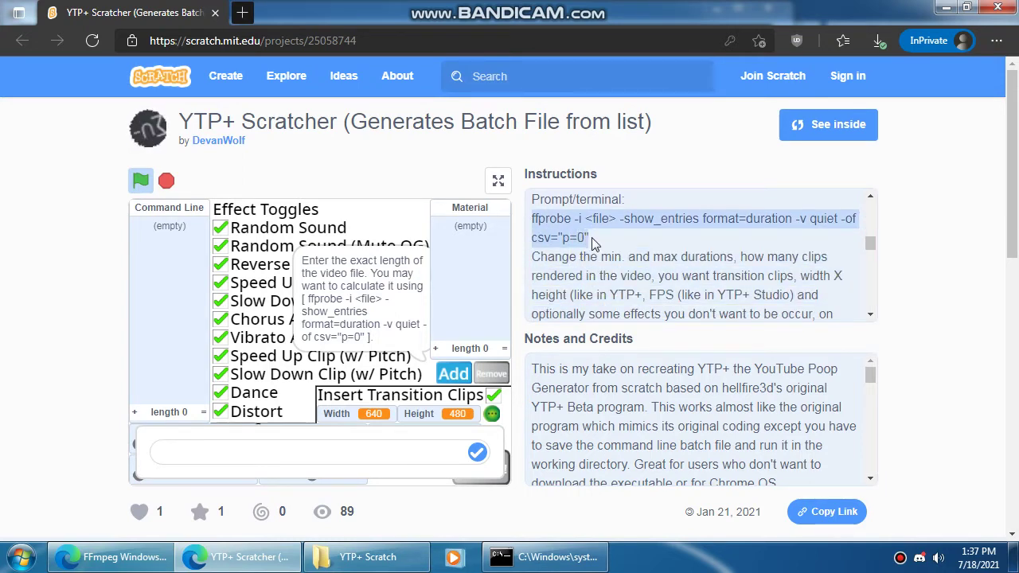
key(ctrl+c)
key(alt+Tab)
right_click(379, 183)
click(414, 229)
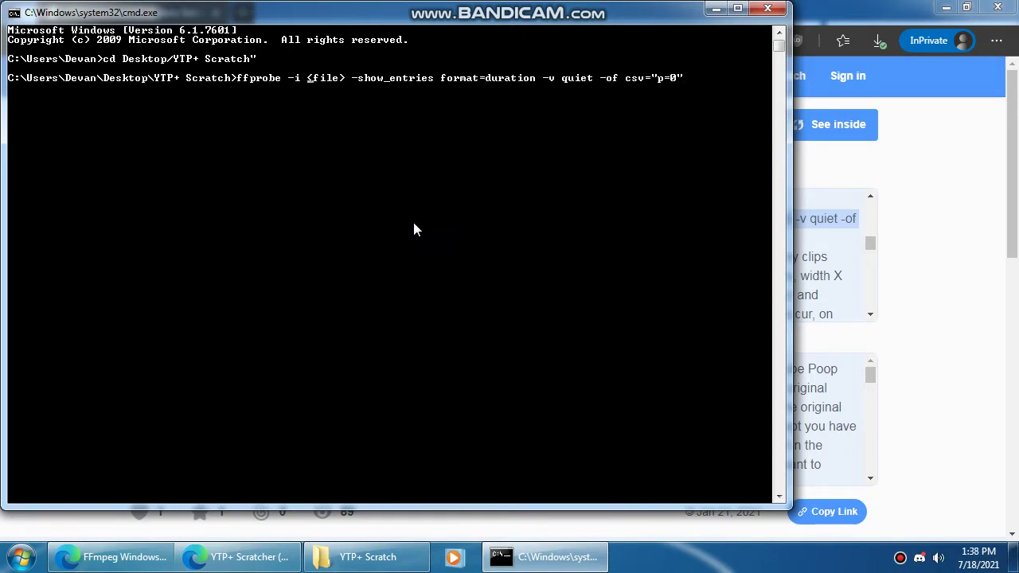
key(Delete)
key(Delete)
key(Delete)
key(Delete)
key(Delete)
key(Delete)
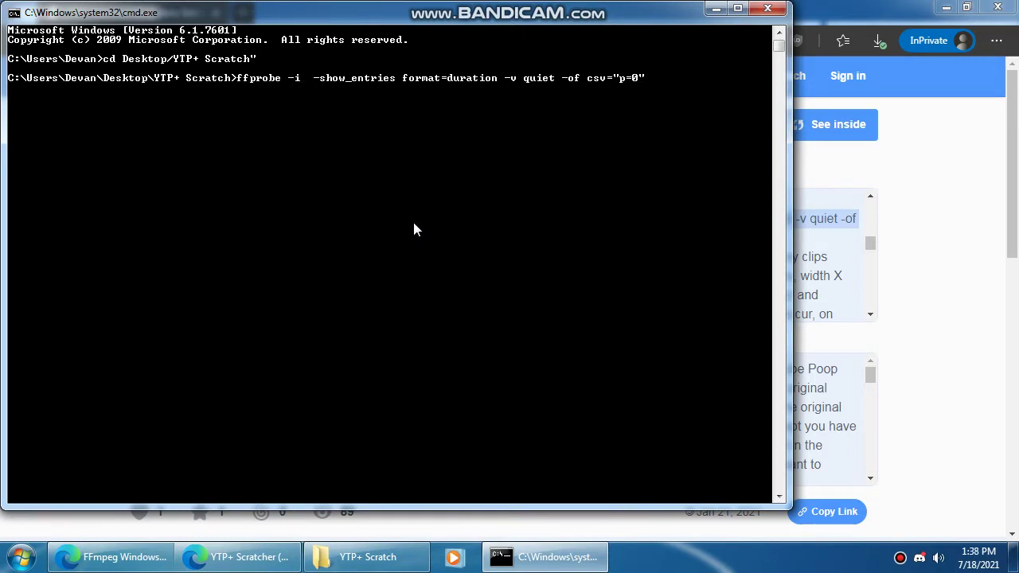
text(Scratch!)
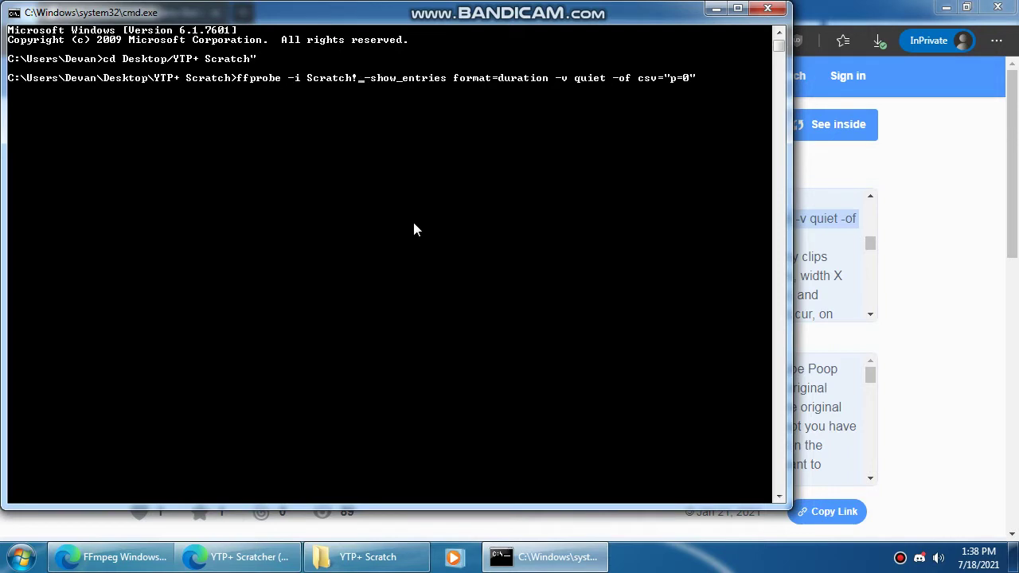
text(.mp4)
key(Return)
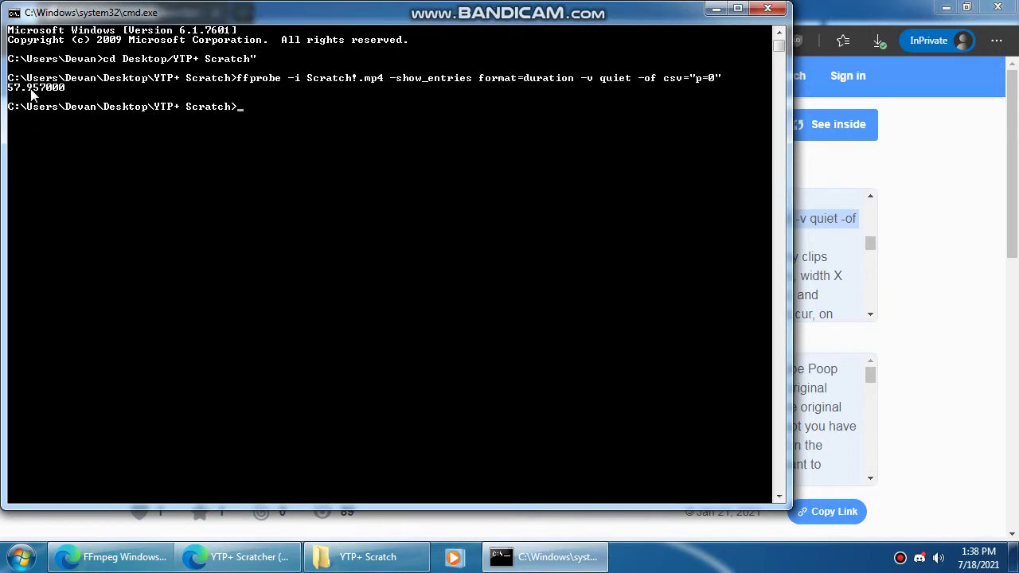
Enter 57.957 as the length of Scratch!.mp4 in the Scratch project
key(alt+Tab)
click(371, 454)
text(57.957)
key(Return)
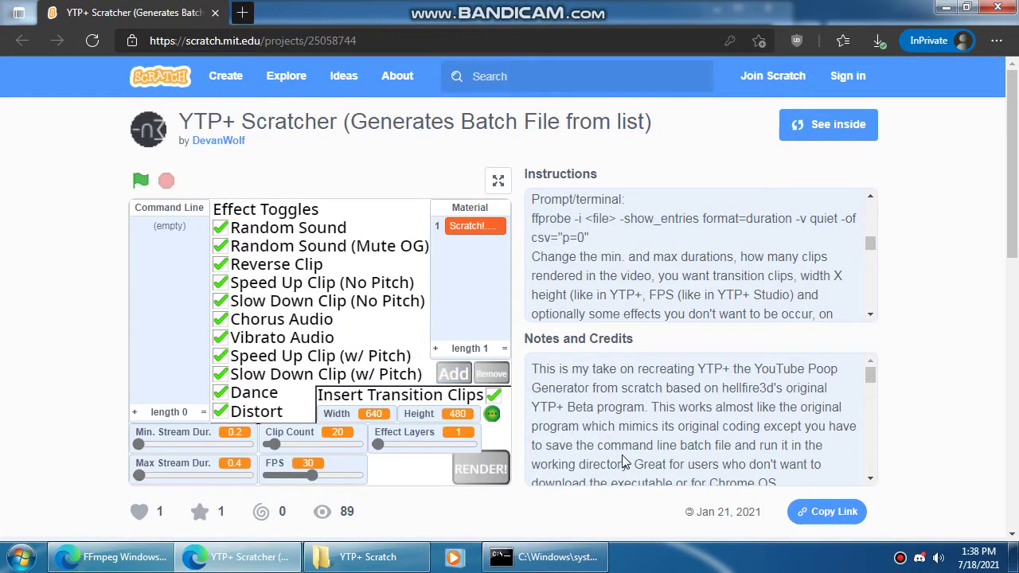
Check the Photo dojo laa laa gameplay.mp4 and Scratch 2.0 Overview Video.mp4 files in YTP+ Scratch
key(alt+Tab)
key(Tab)
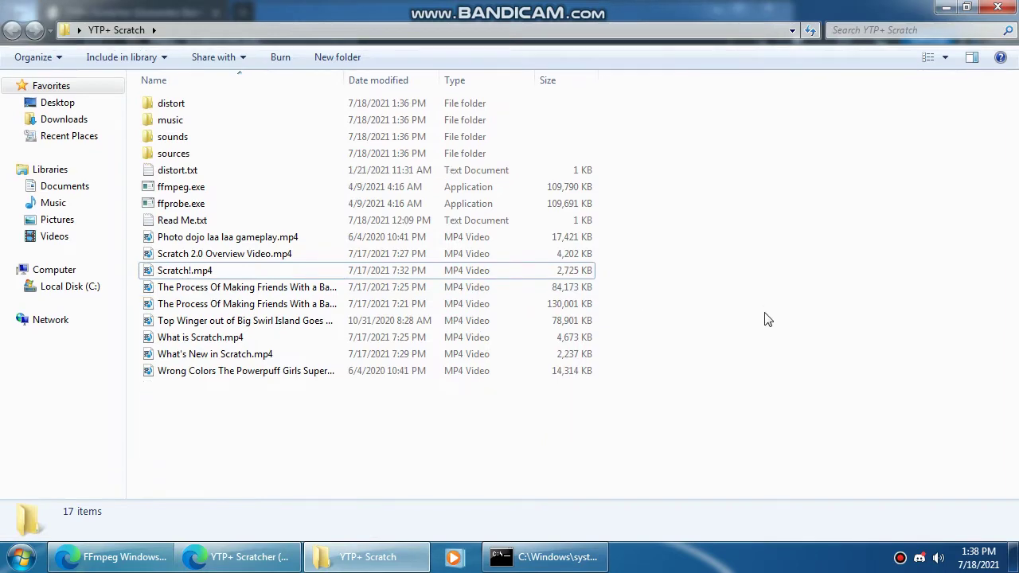
click(239, 241)
click(227, 259)
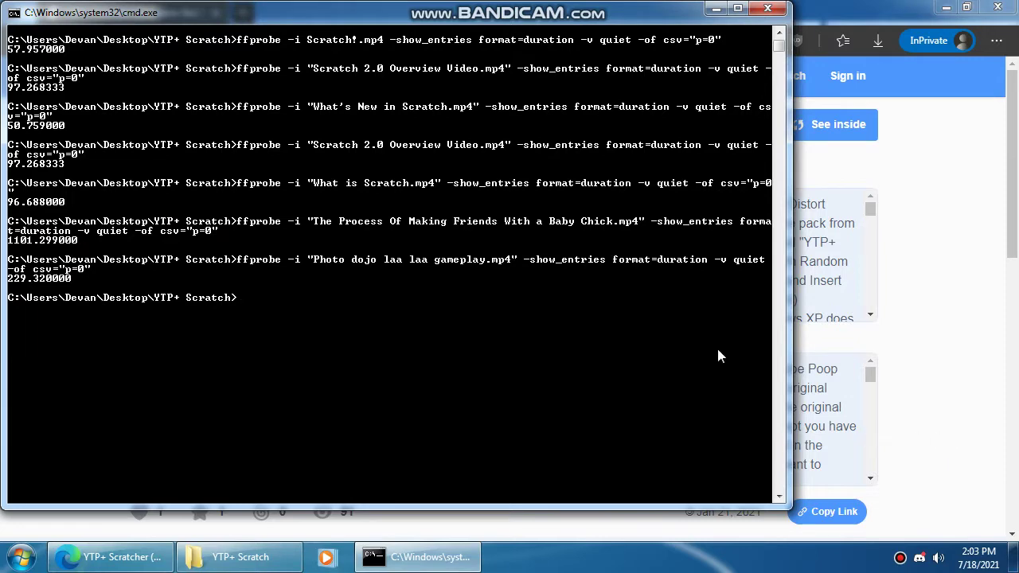
Close Command Prompt, keep the output width at 640, and raise Max Stream Dur. to 1.51
click(768, 8)
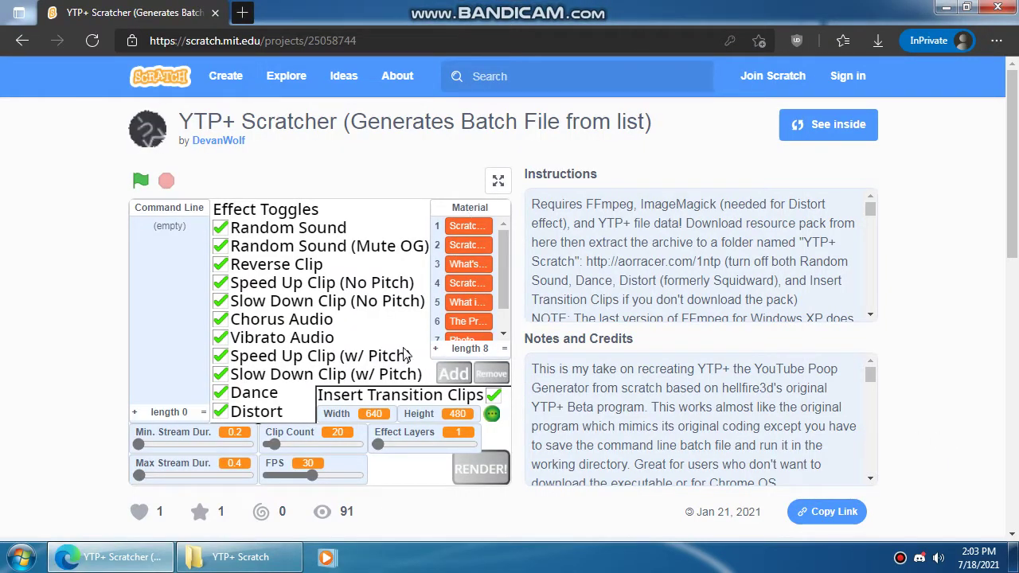
click(492, 413)
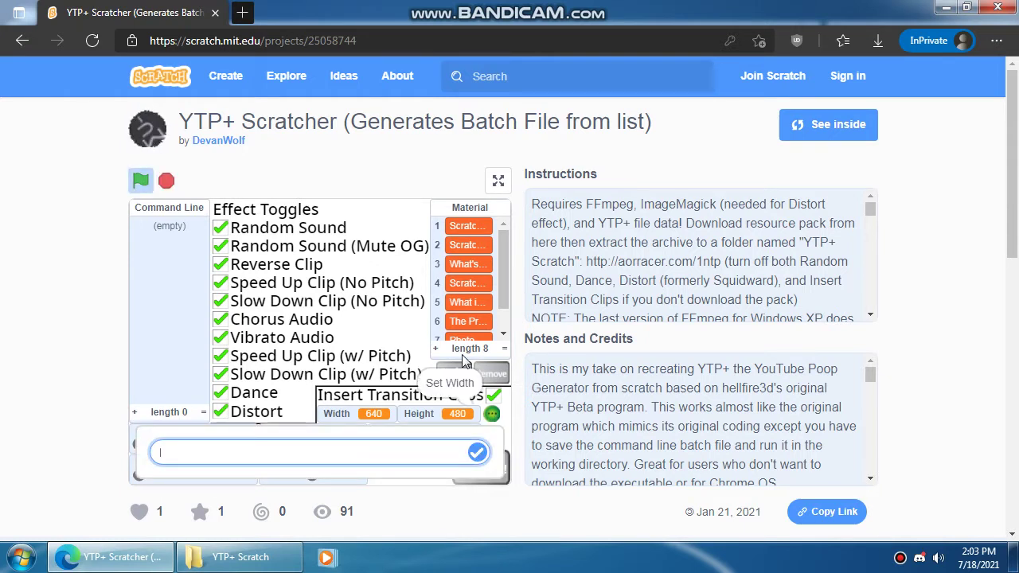
key(Return)
key(Return)
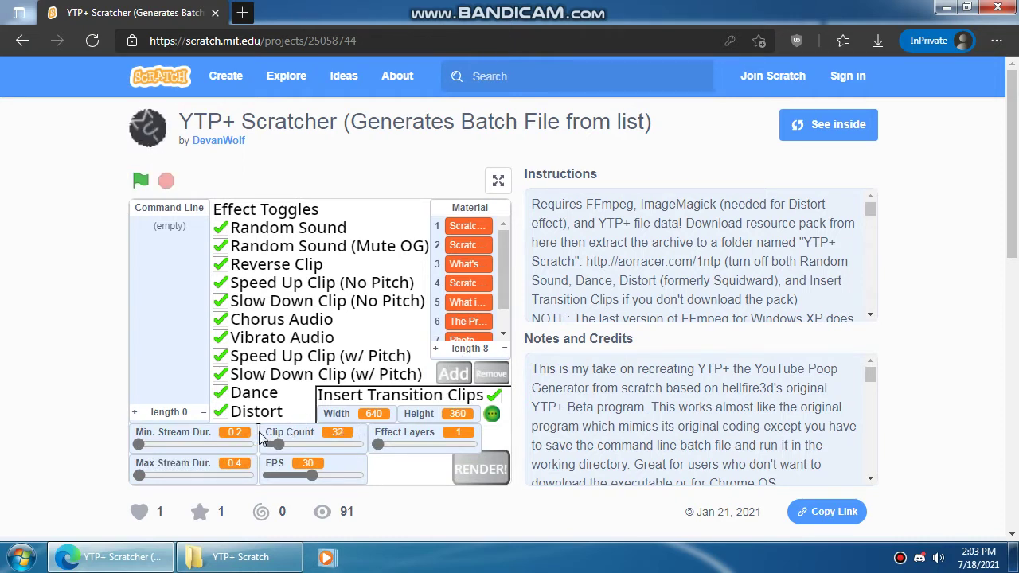
drag(140, 476, 140, 478)
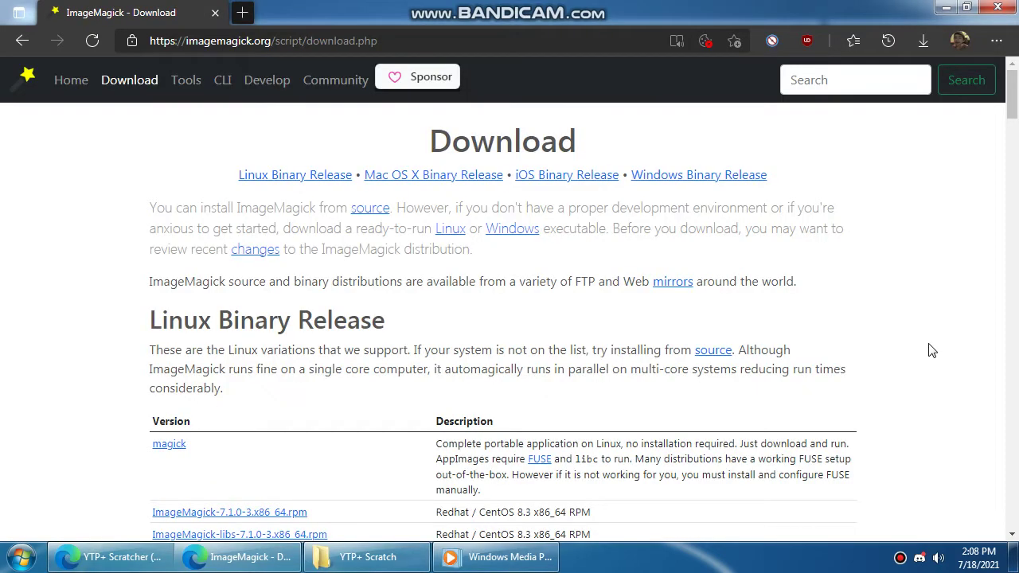
Scroll the ImageMagick Download page down to the Windows Binary Release table
scroll(895, 331, down, 3)
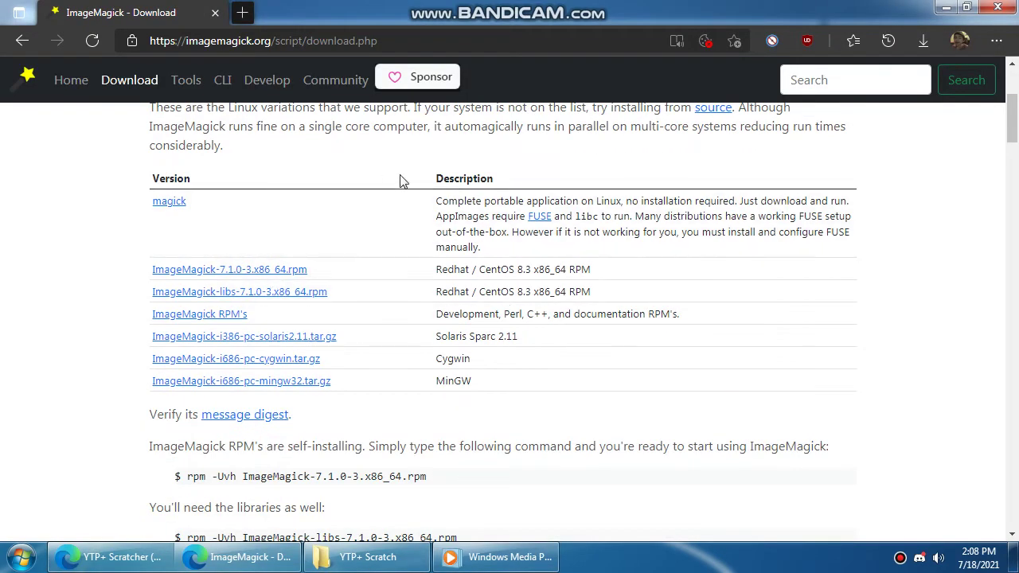
scroll(398, 329, down, 4)
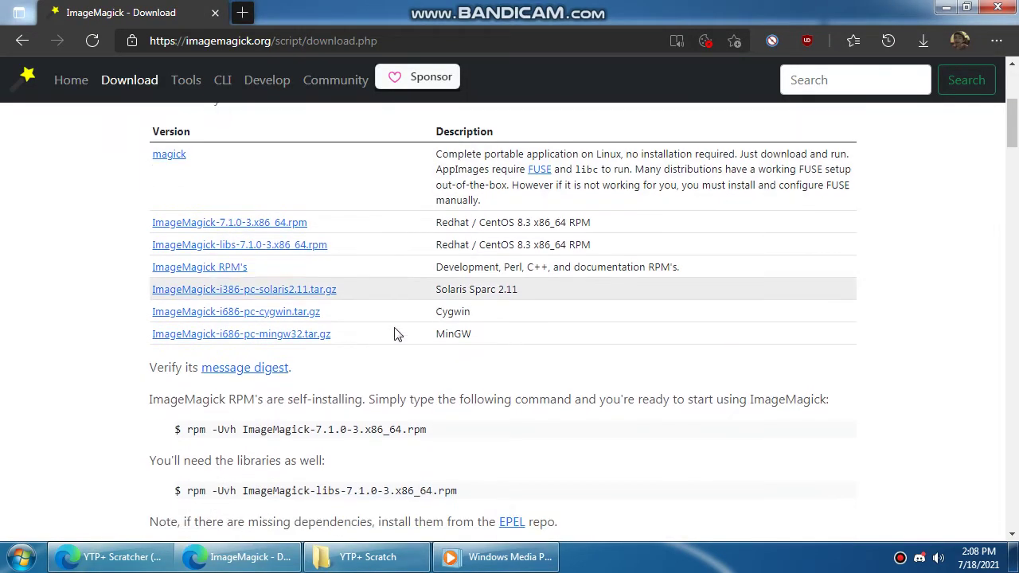
drag(1013, 151, 1015, 454)
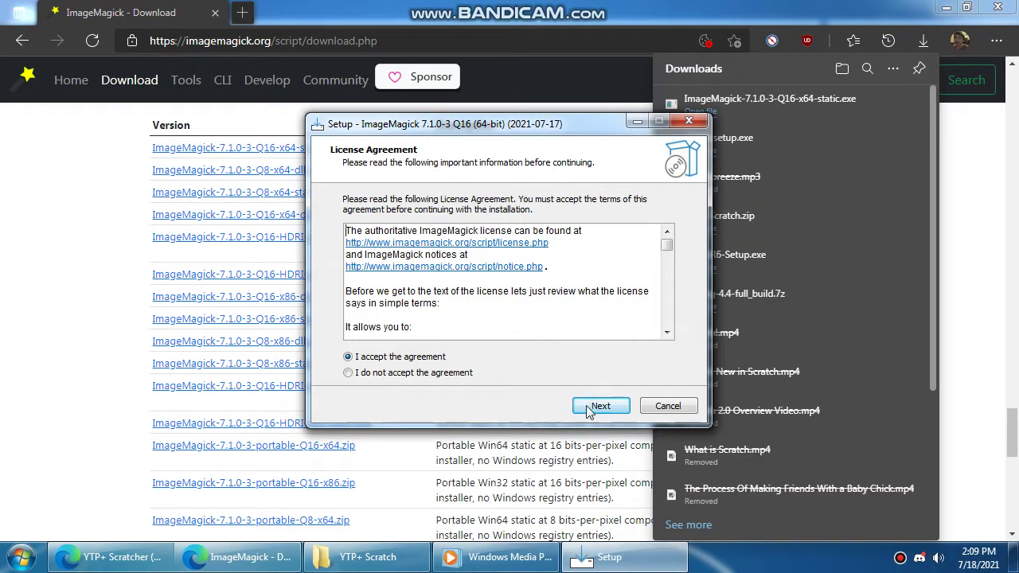
Accept the ImageMagick licence, keep the default folders and add it to the system path
click(593, 407)
click(593, 406)
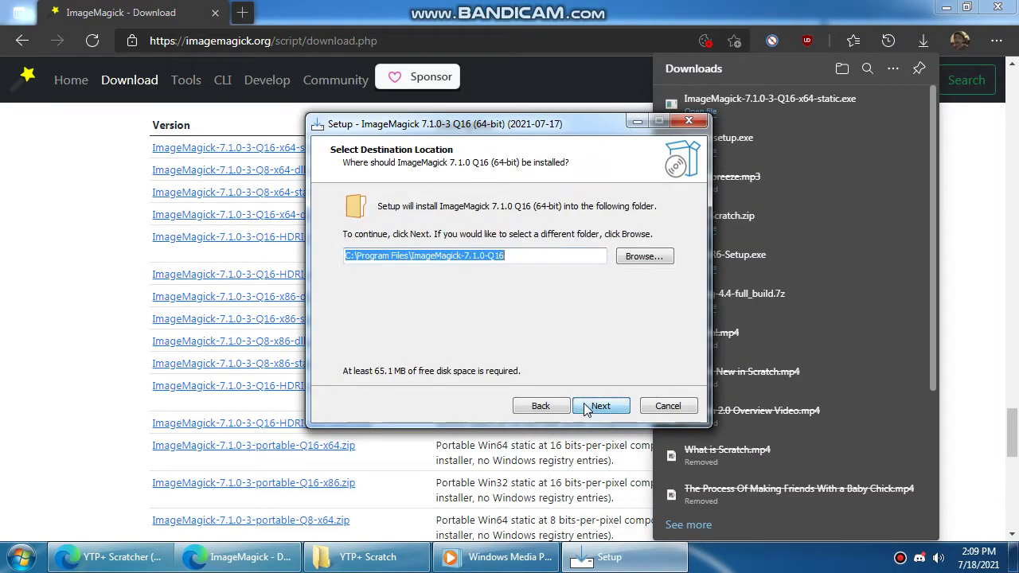
click(601, 406)
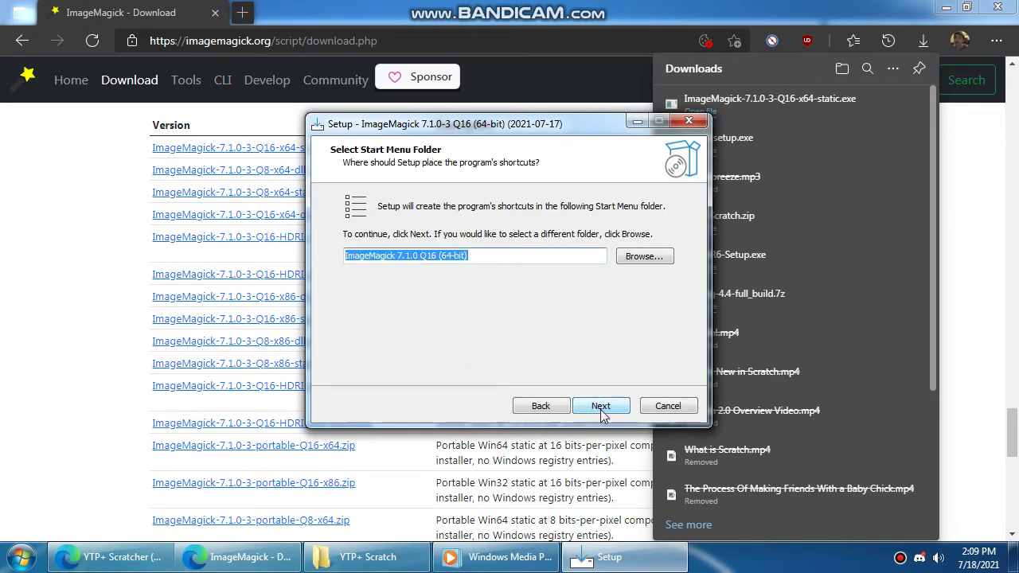
click(601, 408)
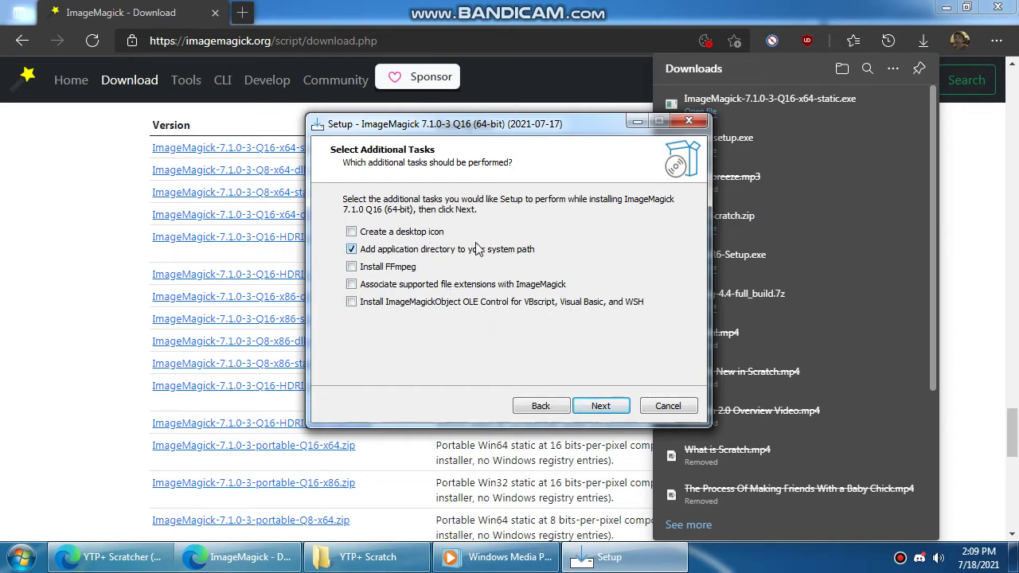
click(599, 407)
Install ImageMagick, finish the wizard and minimize the ImageMagick download page
click(595, 408)
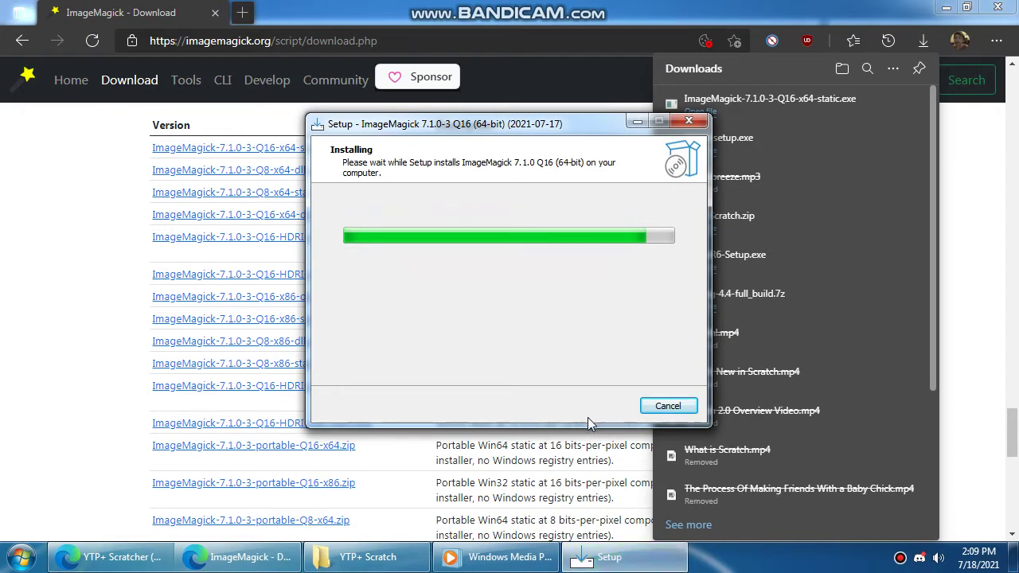
click(599, 407)
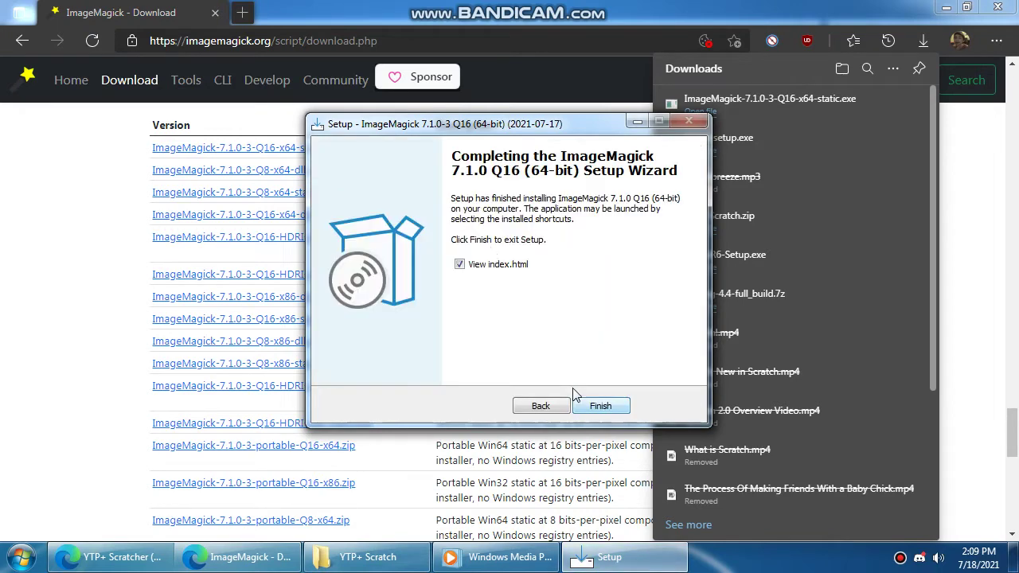
click(600, 406)
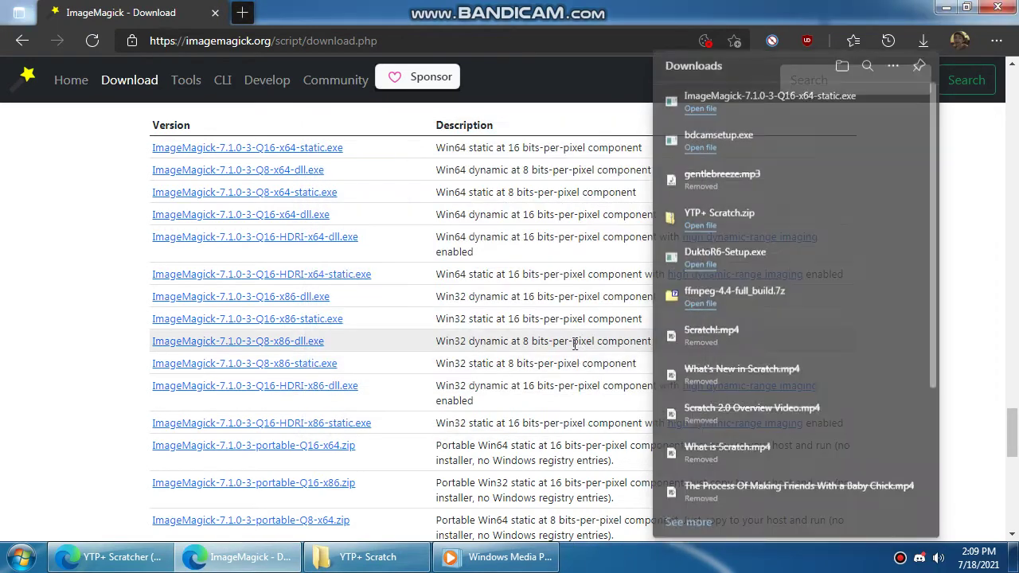
click(946, 8)
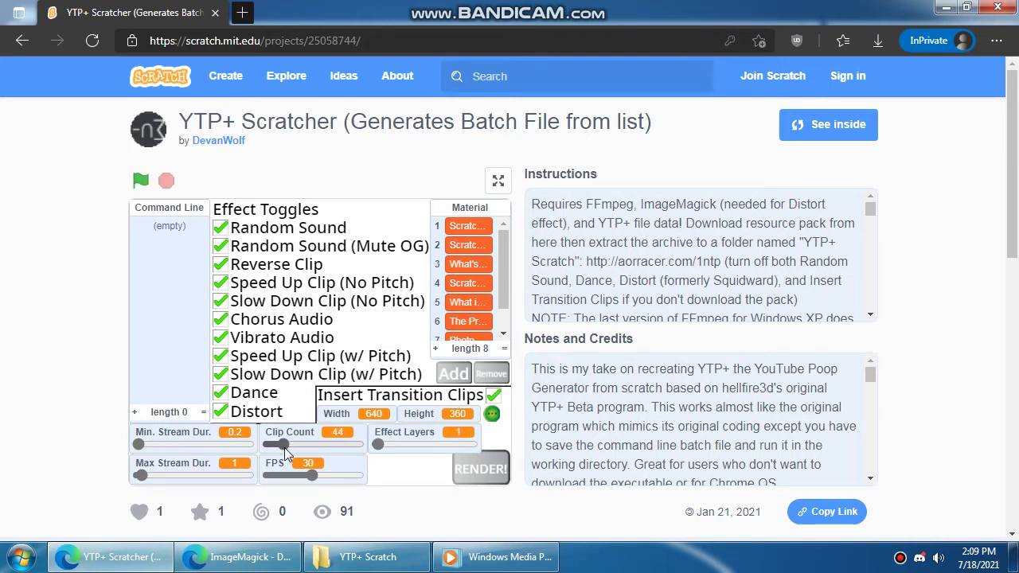
Render the YTP+ Scratcher project with Clip Count set to 48
scroll(294, 395, down, 1)
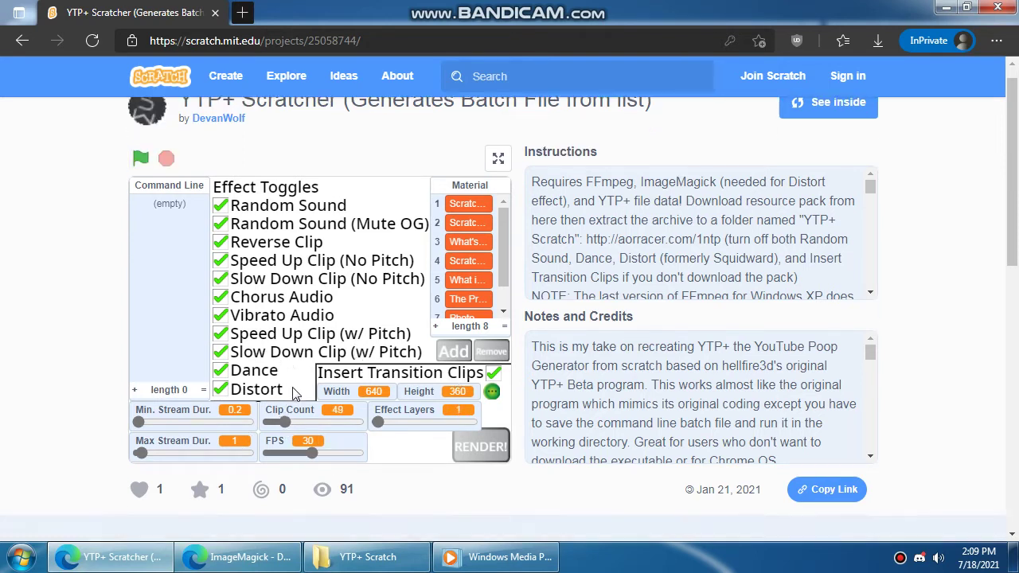
scroll(287, 339, up, 1)
scroll(4, 323, up, 1)
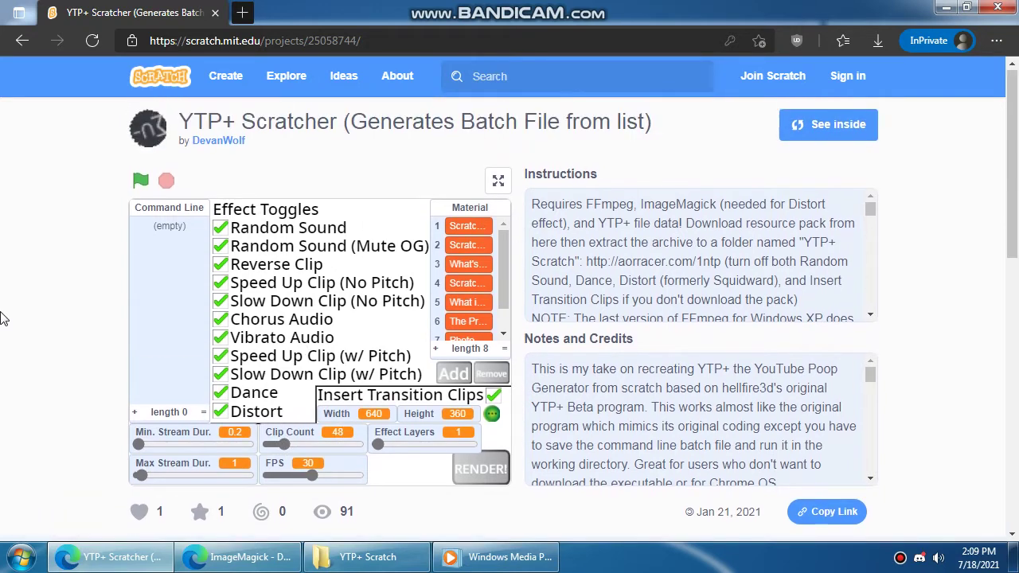
click(476, 471)
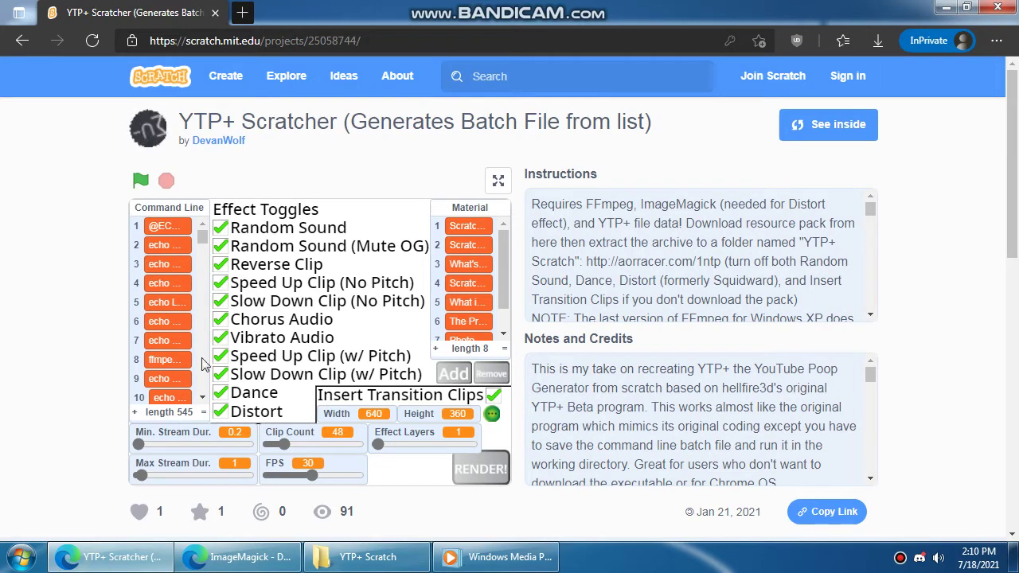
In the project editor, export the 545-line Command Line list as a file
click(831, 137)
right_click(675, 149)
click(716, 190)
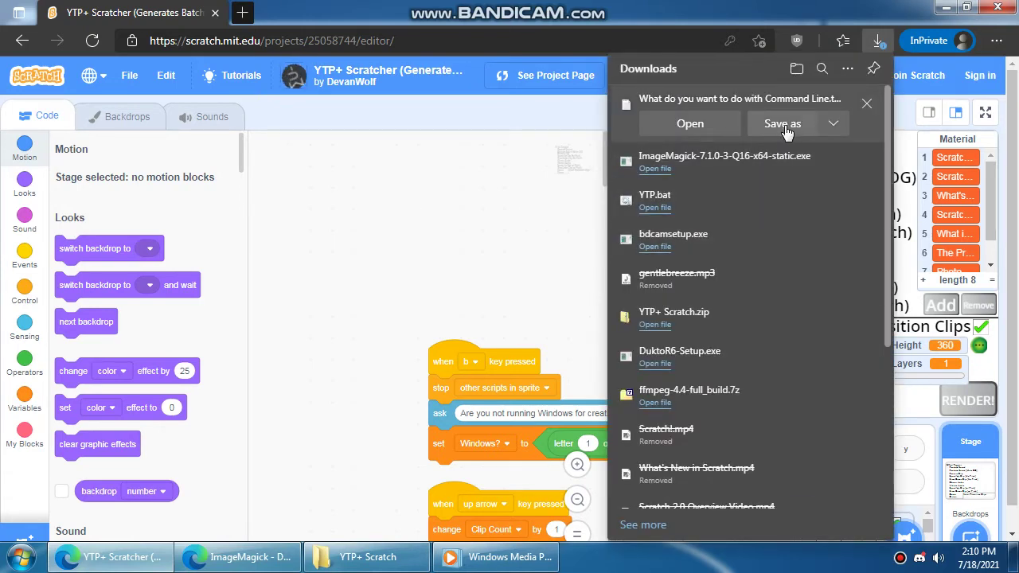
Save the exported list as YTP.bat with All files type, replacing the existing copy
click(784, 126)
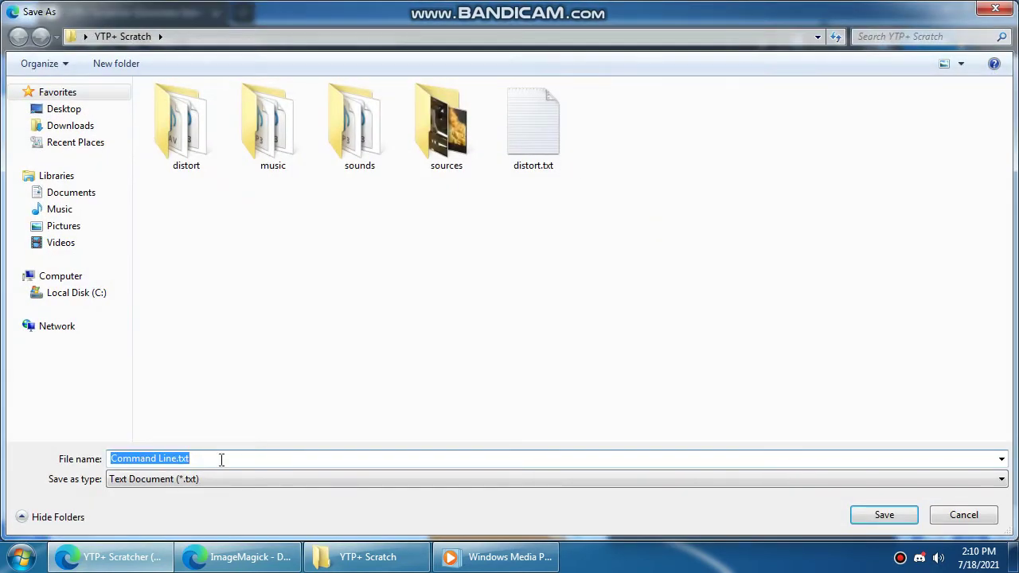
click(221, 479)
click(220, 505)
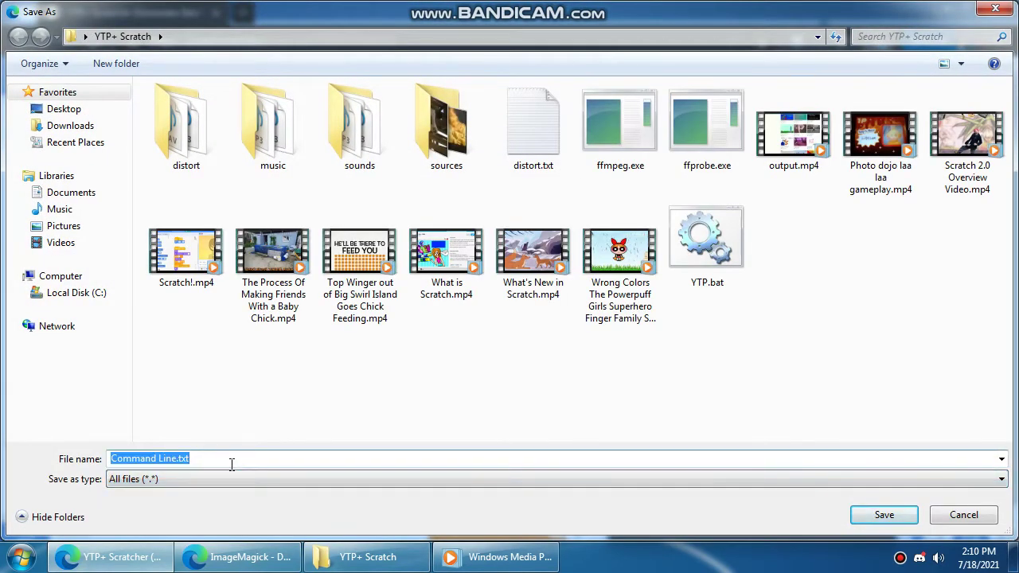
text(YTP)
click(706, 238)
key(Return)
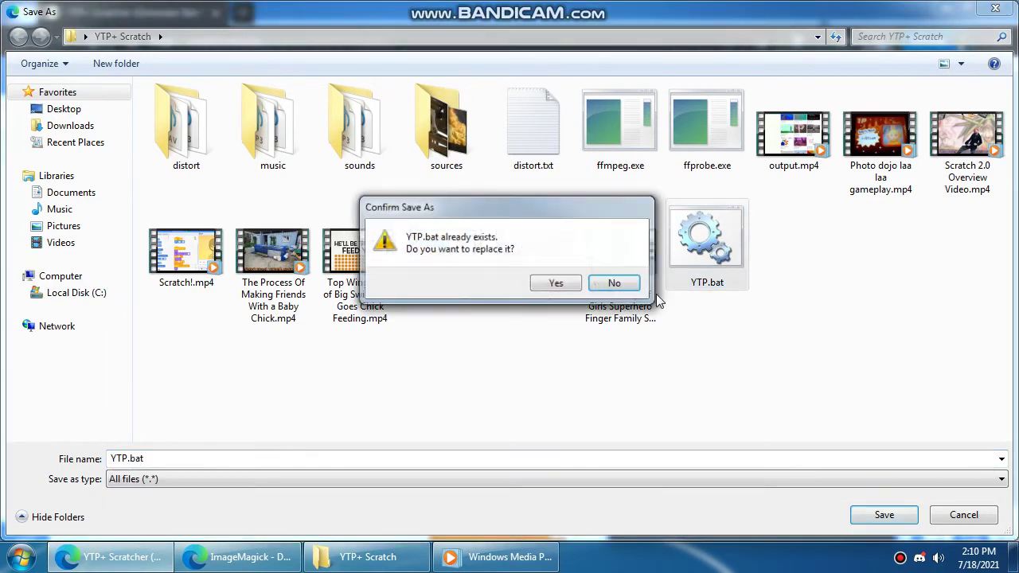
click(553, 284)
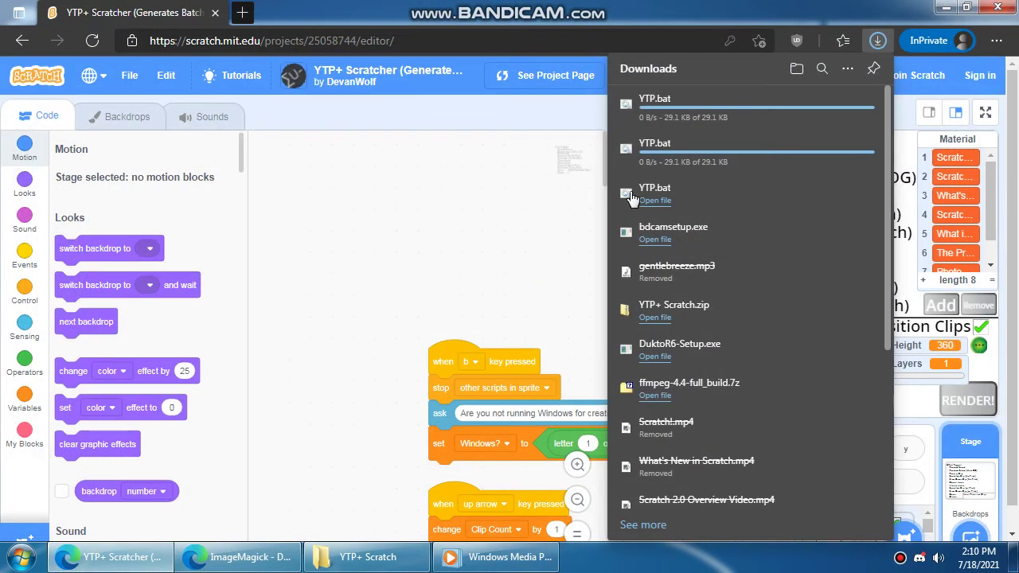
Keep the blocked YTP.bat download anyway despite the safety warning
right_click(771, 99)
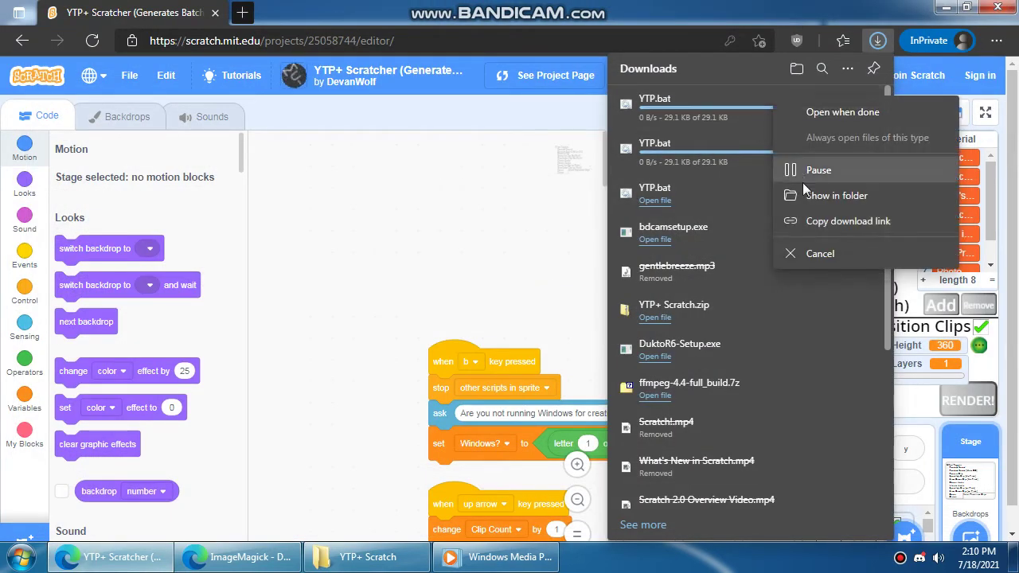
click(753, 138)
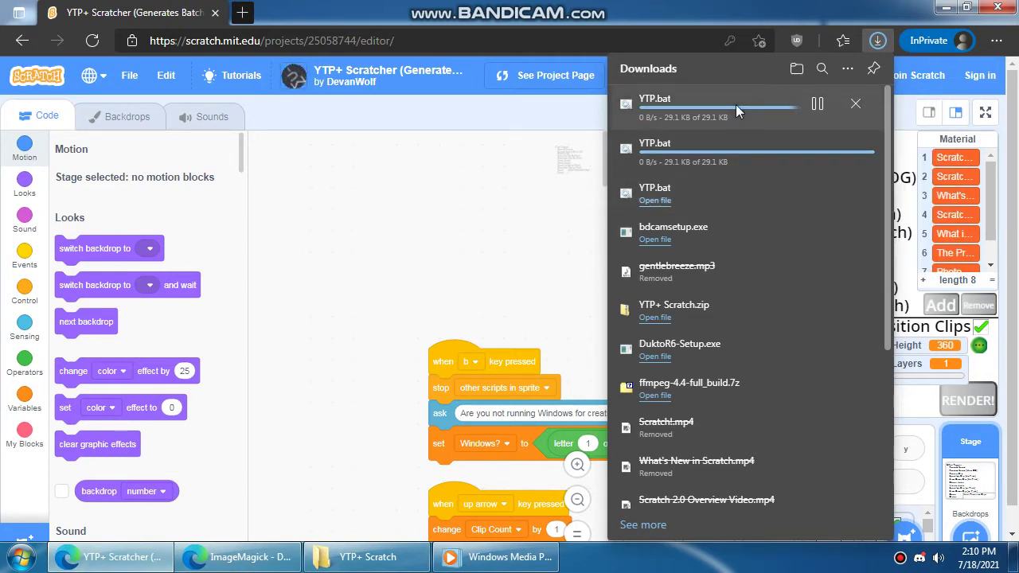
click(857, 106)
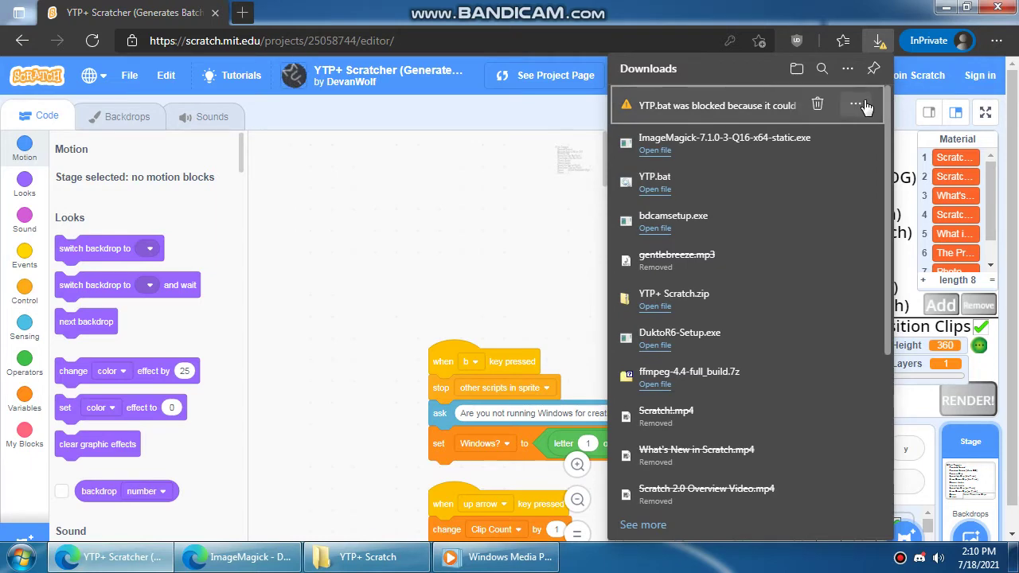
click(855, 105)
click(820, 157)
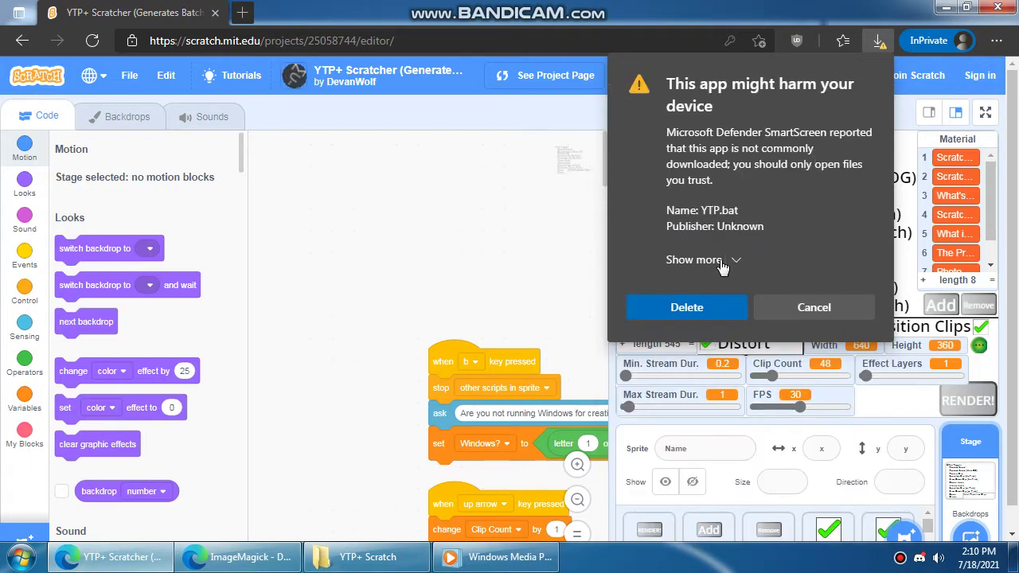
click(746, 255)
click(717, 298)
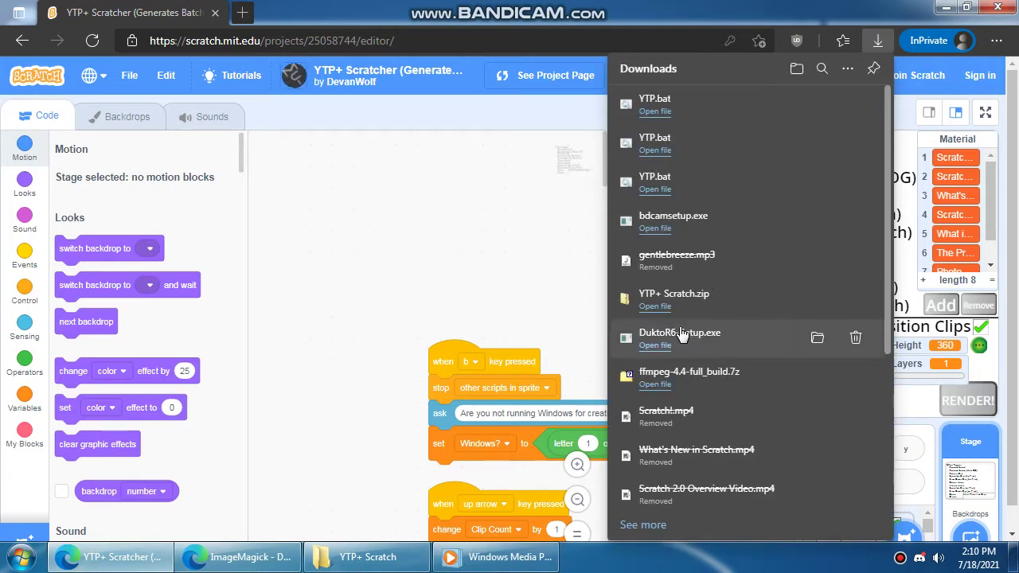
click(533, 208)
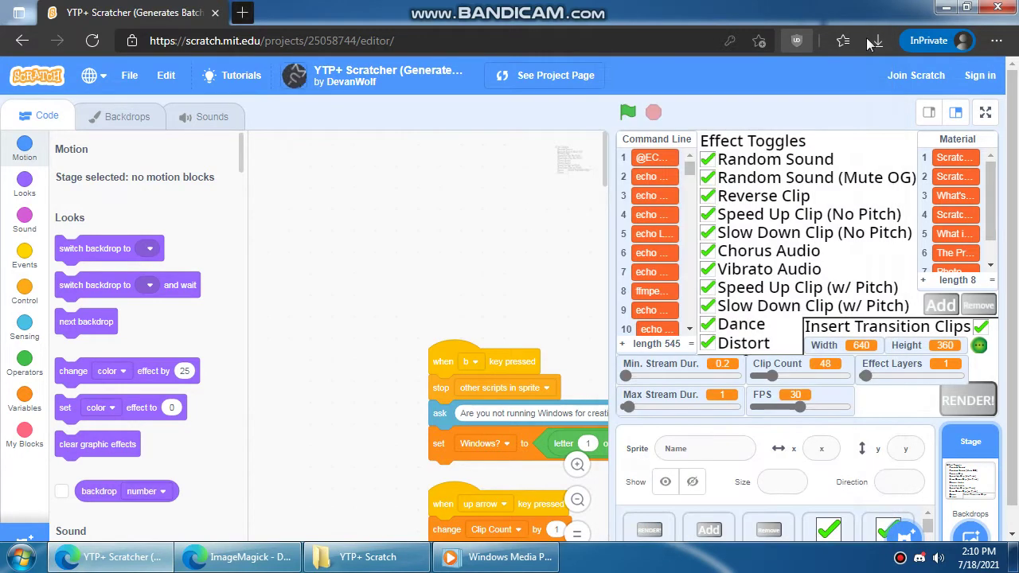
Run YTP.bat from the YTP+ Scratch folder, allowing it past the security warning
click(944, 8)
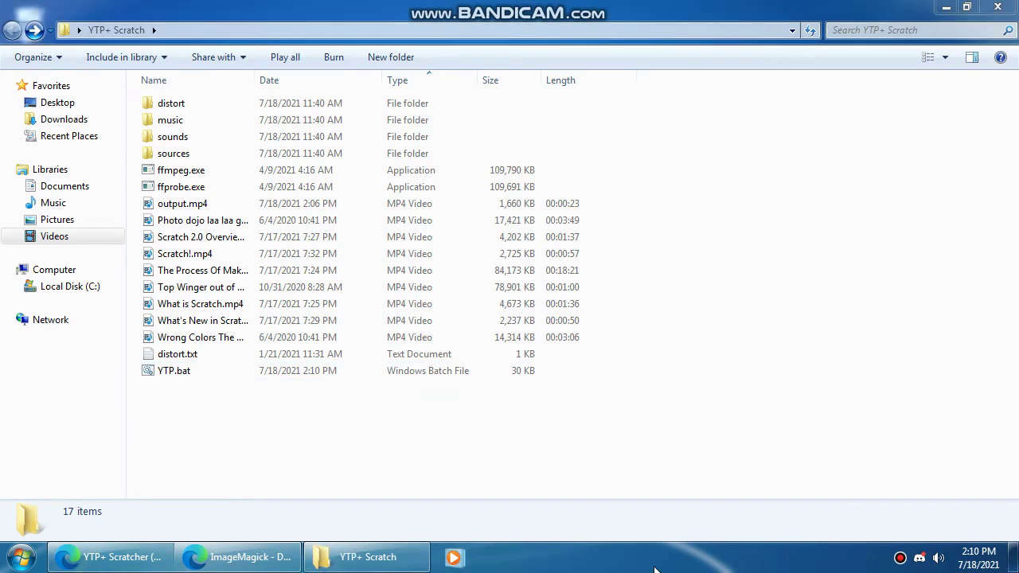
click(200, 375)
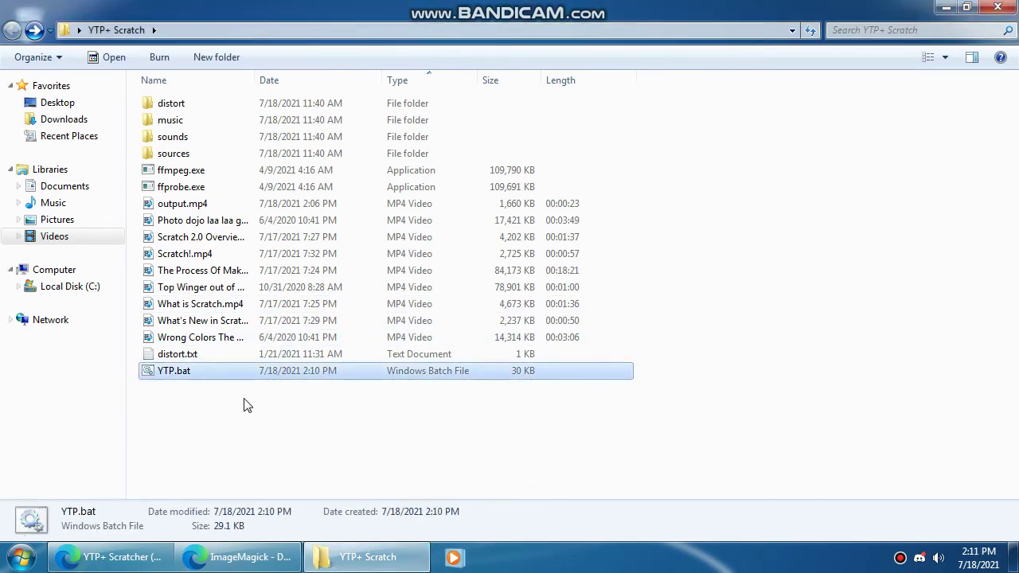
double_click(183, 372)
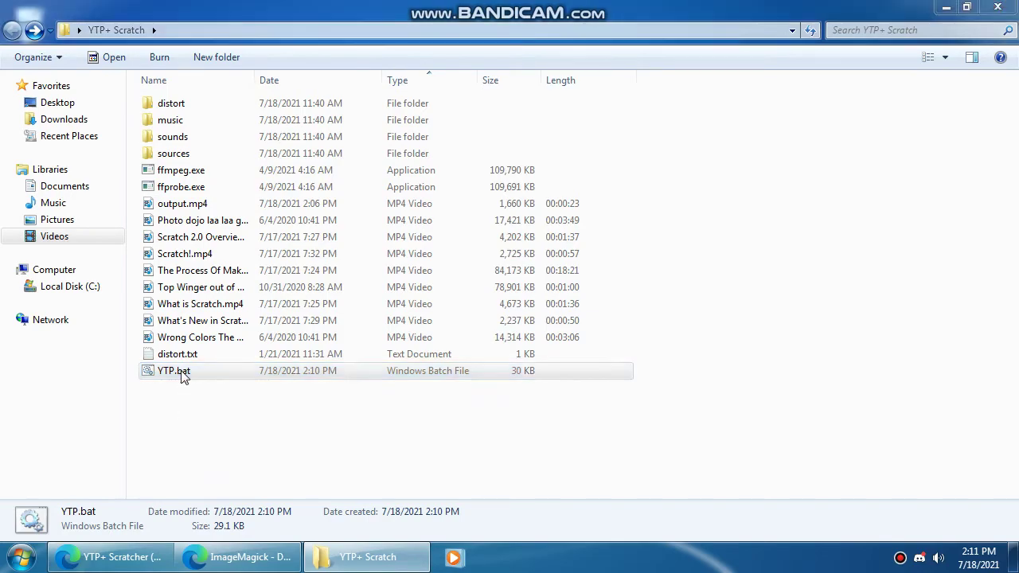
click(537, 296)
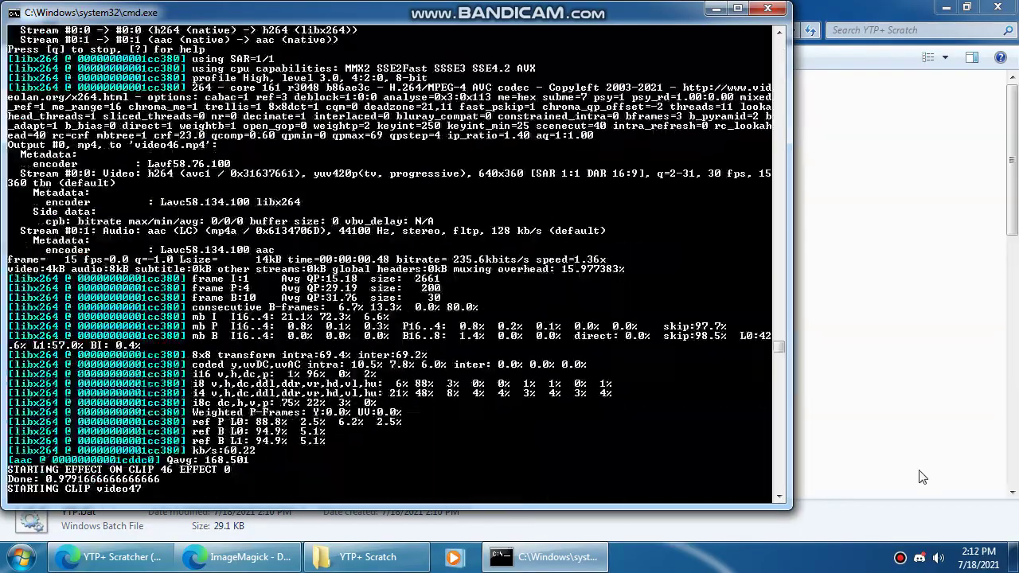
Watch the YTP+ Scratch folder as clips render into output.mp4
click(925, 455)
scroll(444, 414, down, 4)
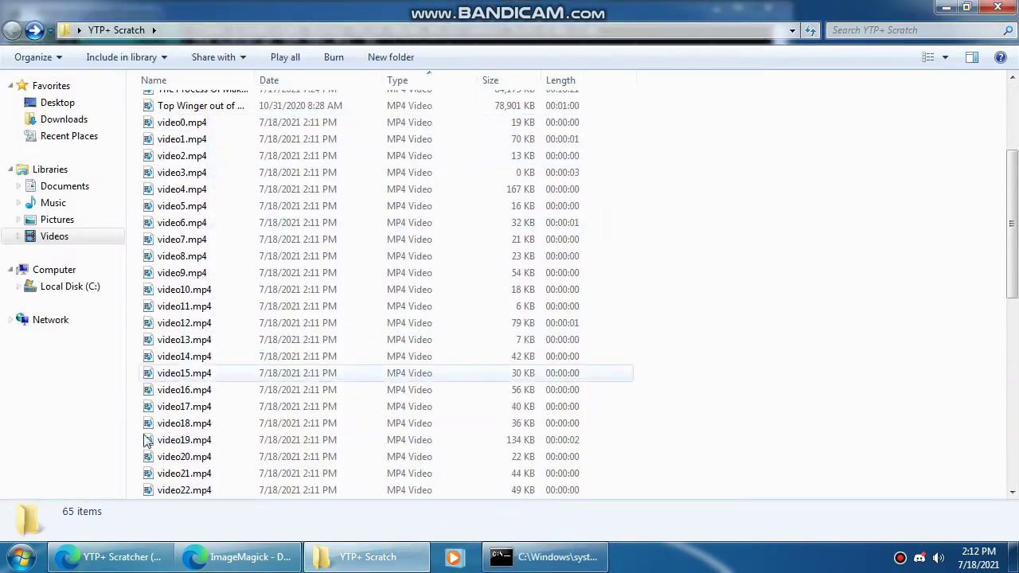
scroll(455, 388, down, 3)
scroll(456, 387, down, 5)
key(alt+Tab)
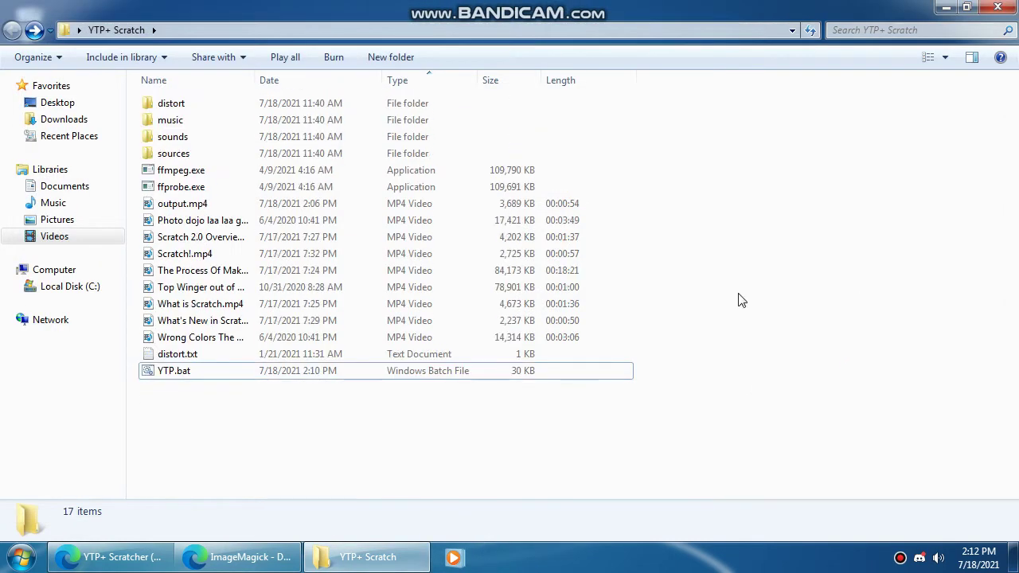
Play output.mp4 full screen in Windows Media Player until it ends
click(308, 205)
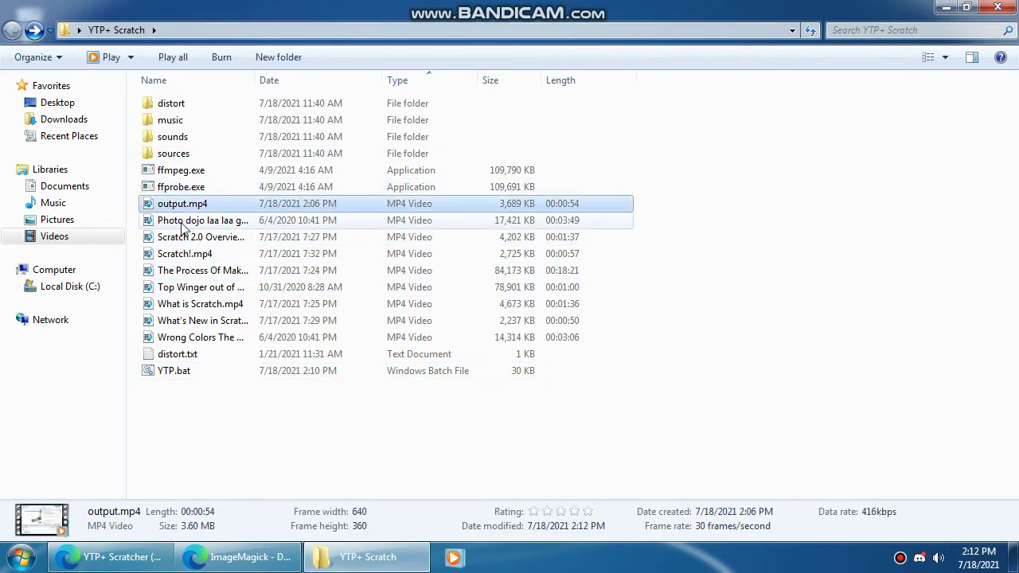
double_click(603, 210)
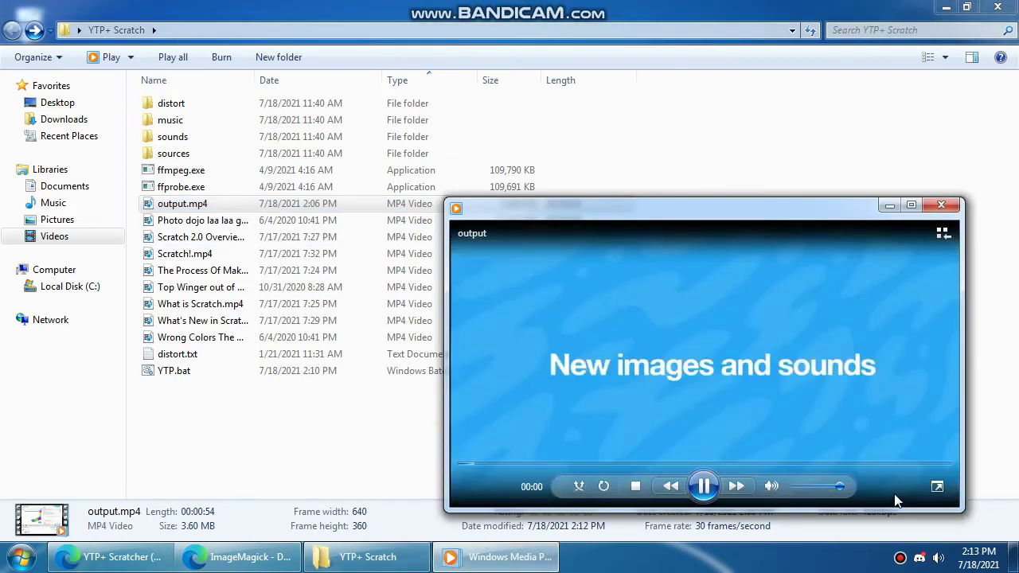
click(937, 486)
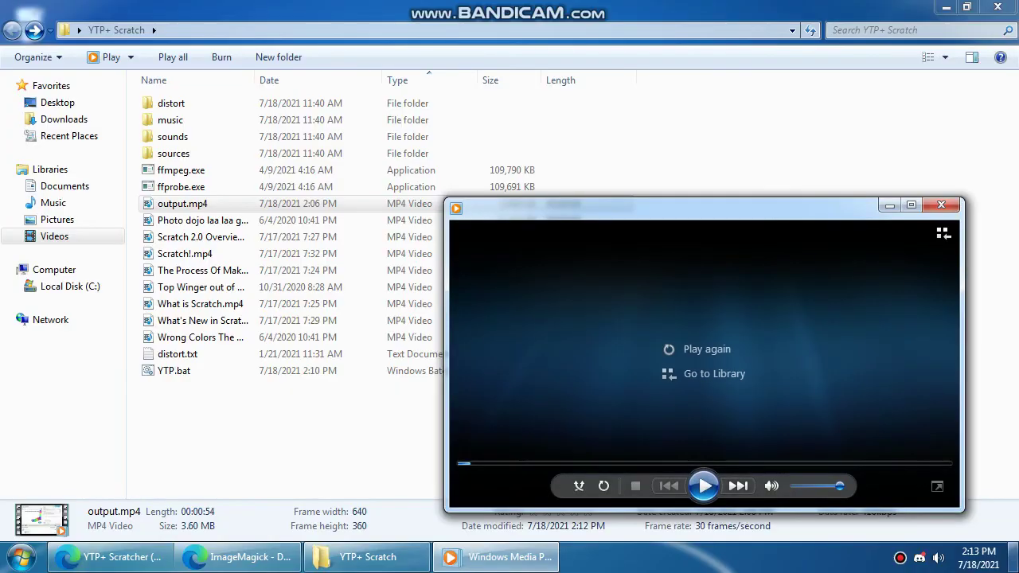
mouse_move(1015, 557)
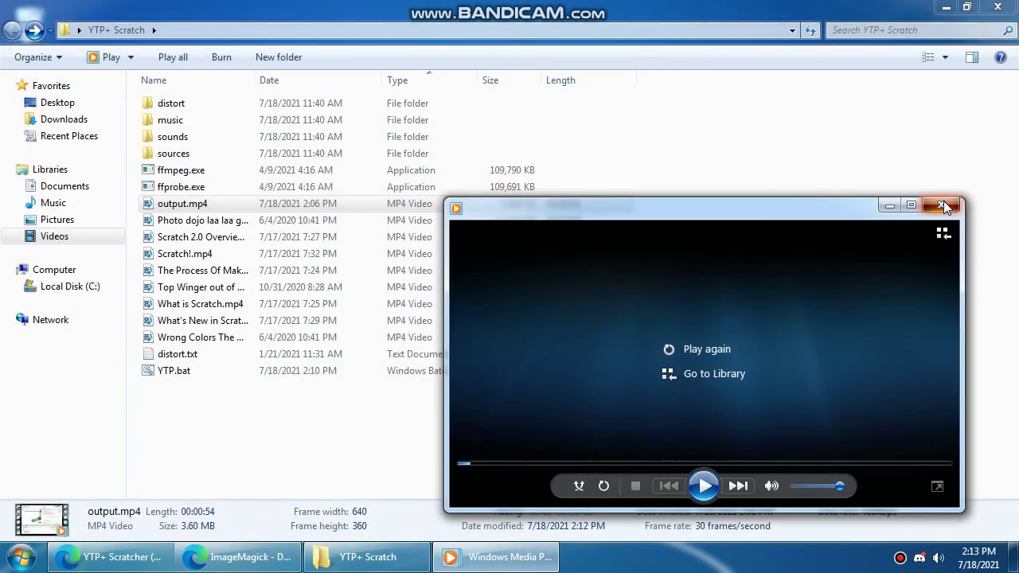
Close Windows Media Player and clear the file selection in the YTP+ Scratch folder
click(954, 206)
click(907, 263)
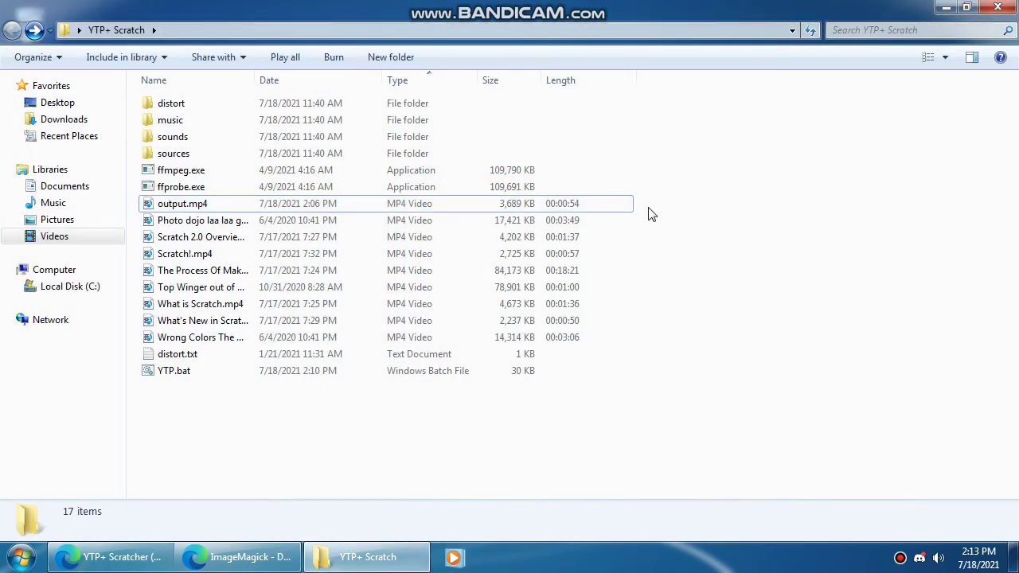